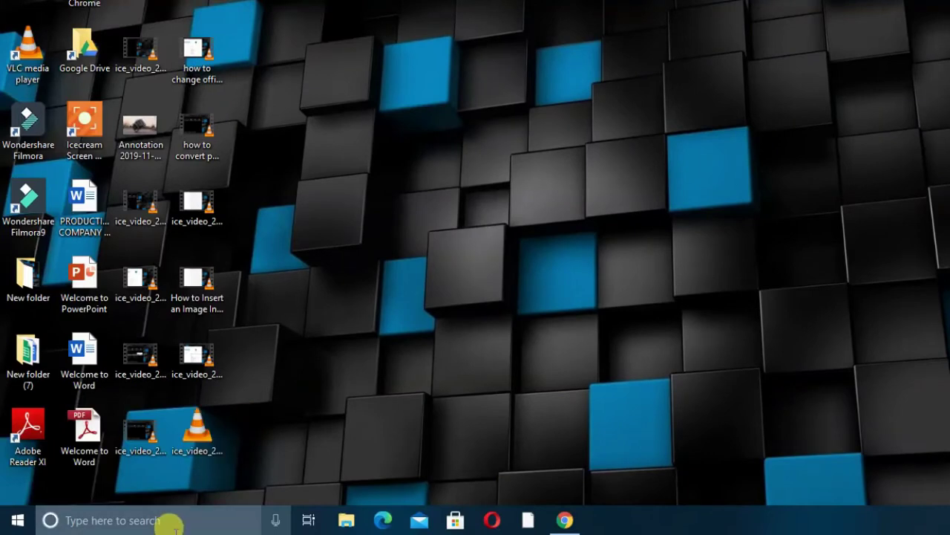
Open PowerPoint and create a blank presentation
click(173, 524)
text(po)
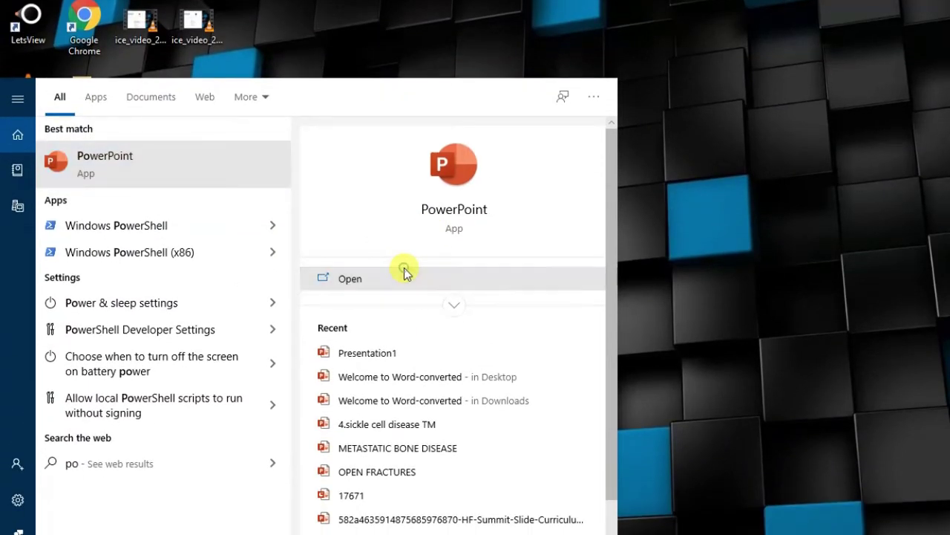
click(403, 261)
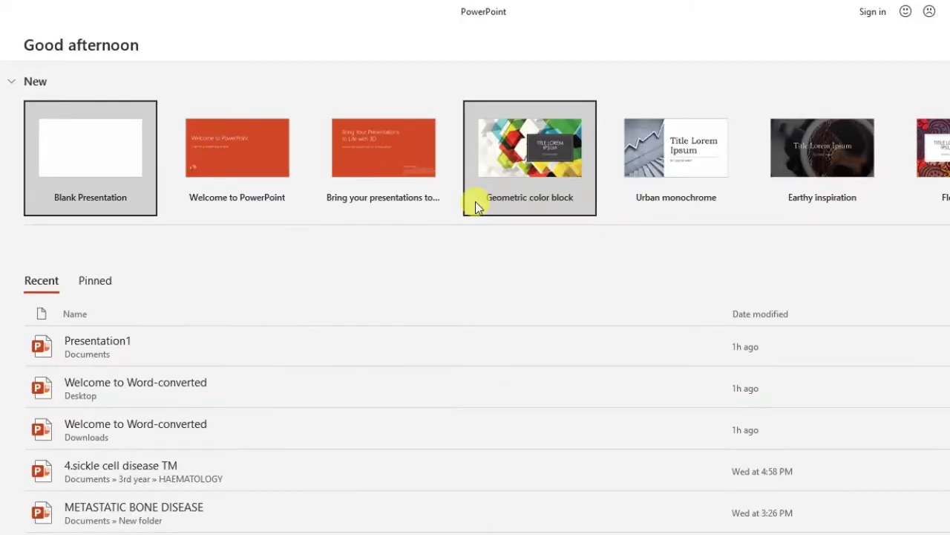
click(55, 143)
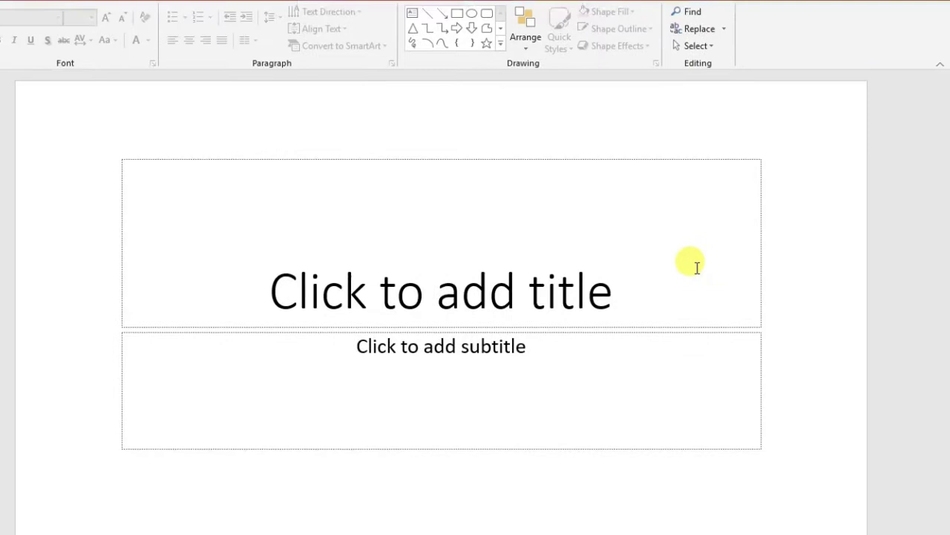
Remove the subtitle placeholder from the slide and enter "howto" as the title
right_click(761, 289)
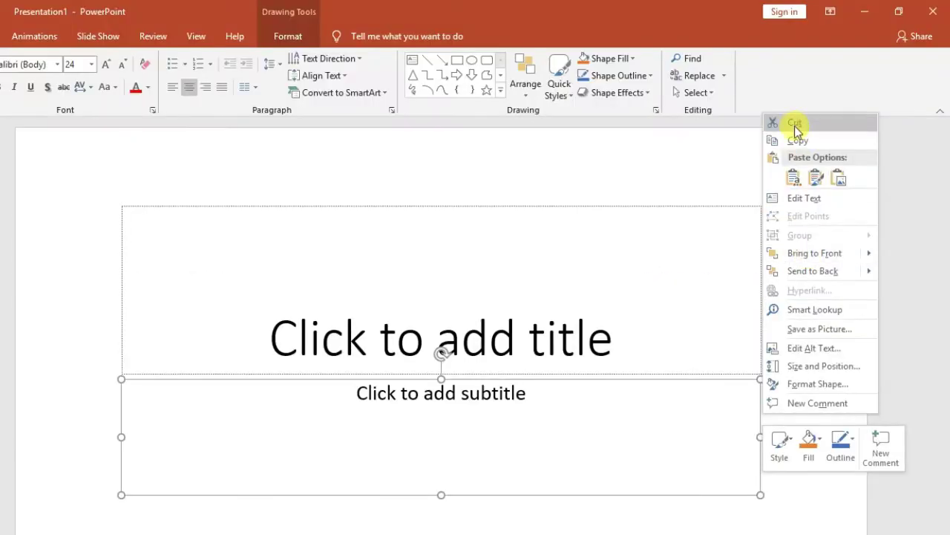
click(793, 128)
click(533, 264)
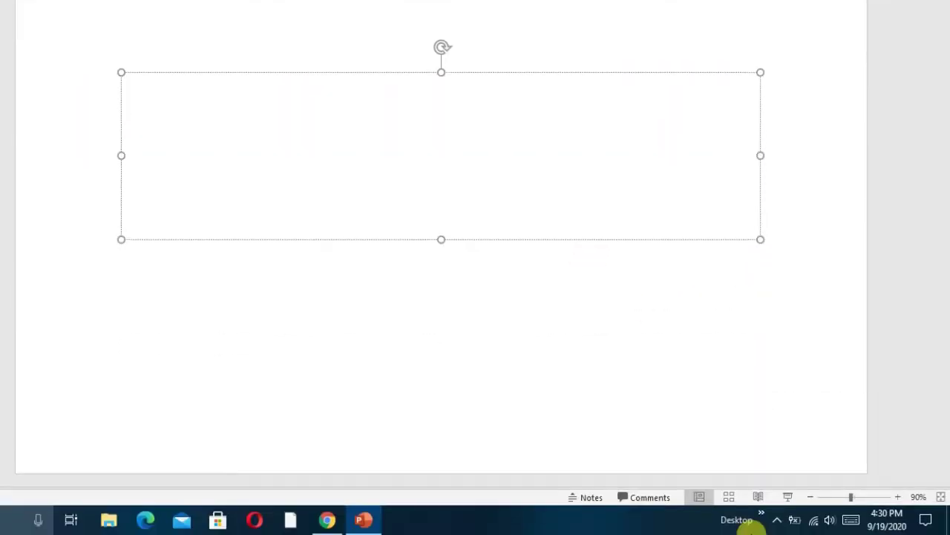
click(850, 519)
text(h)
click(636, 314)
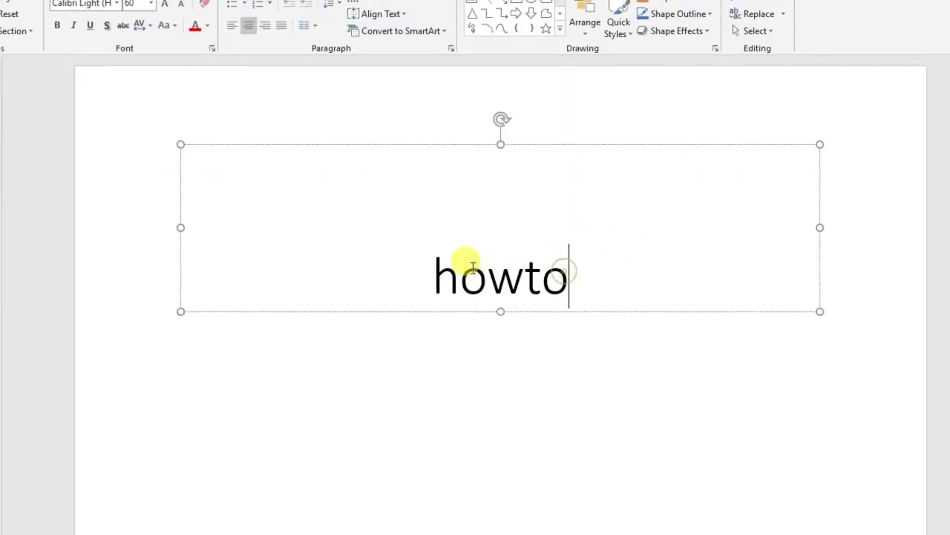
Set the title text "howto" to font size 60 and make it bold
double_click(379, 208)
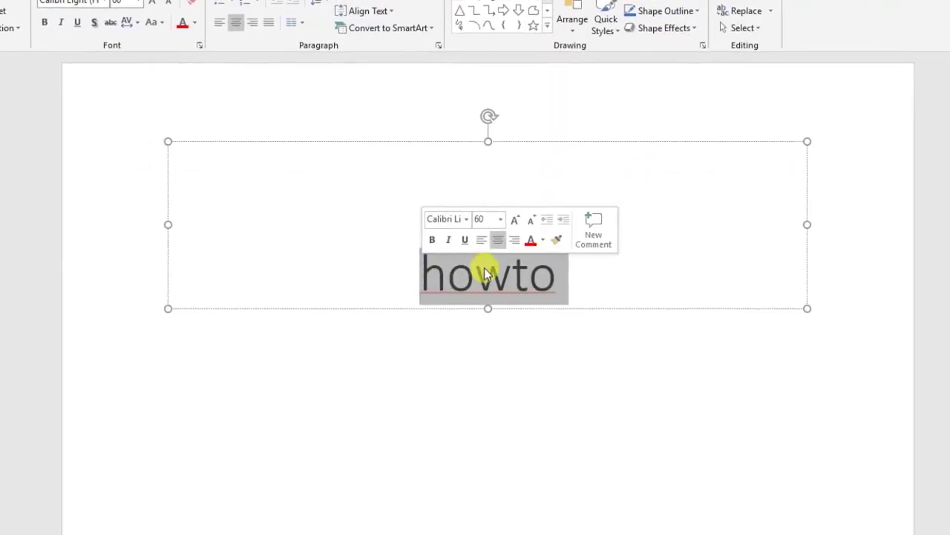
click(486, 217)
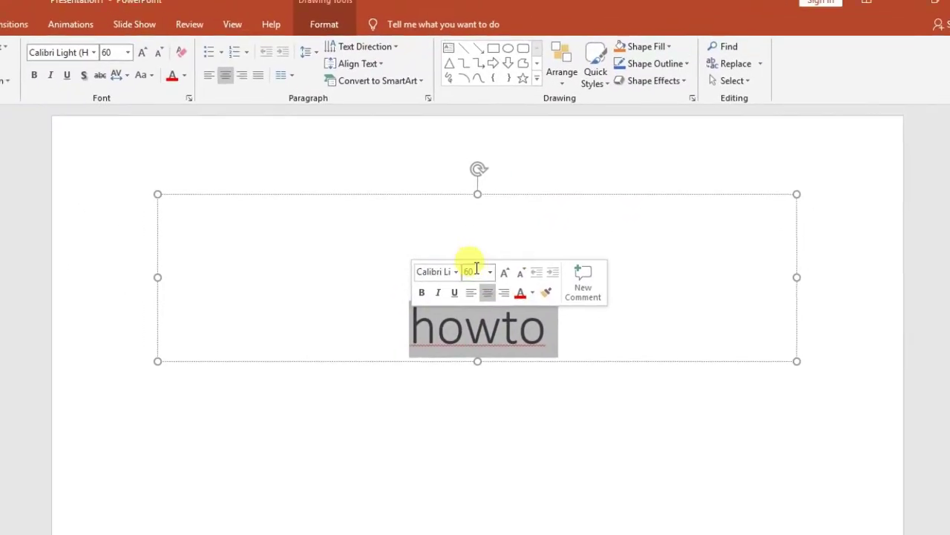
click(490, 271)
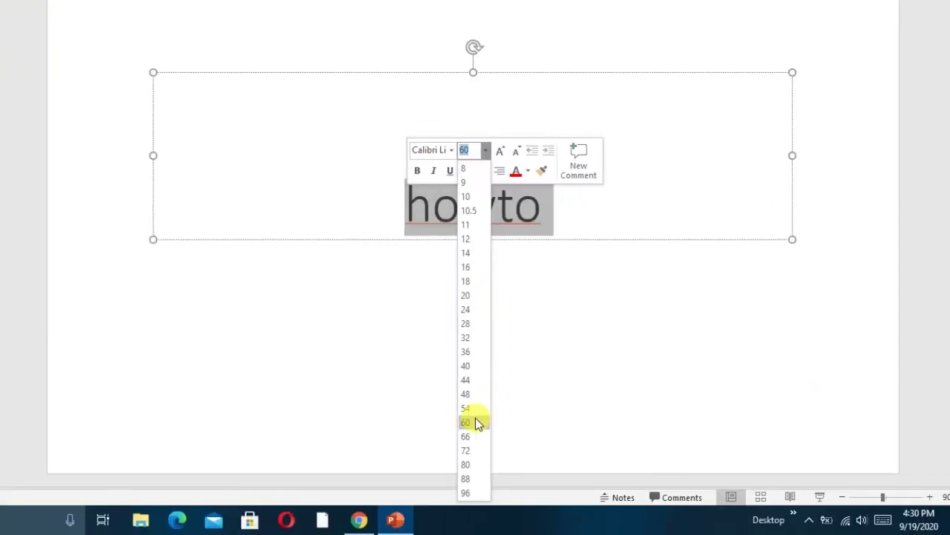
click(475, 422)
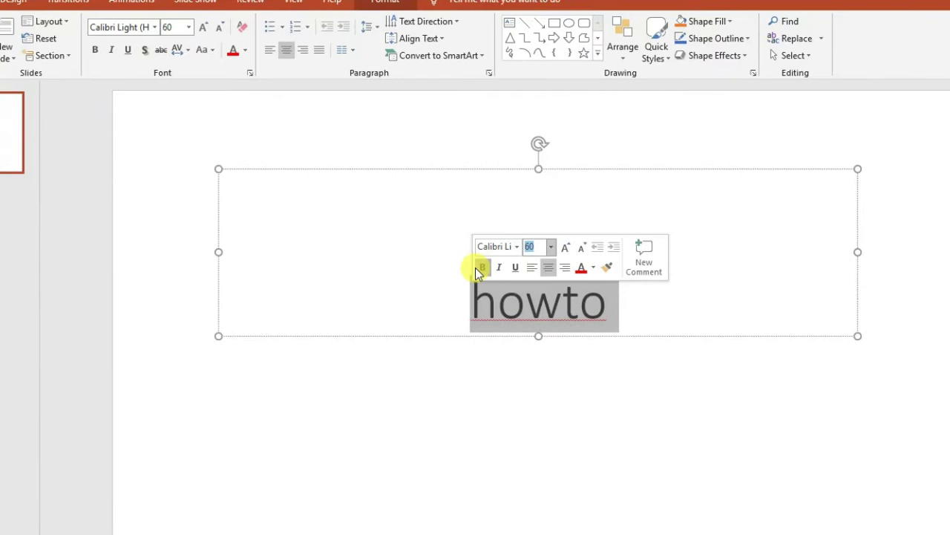
click(475, 268)
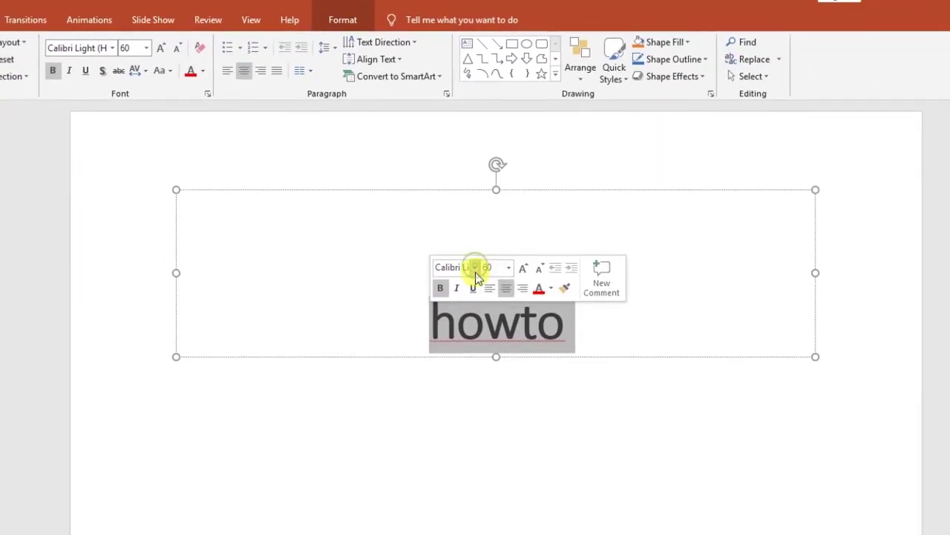
Change the title's font to Arial Black and colour the text with a dark blue-gray theme colour
click(476, 270)
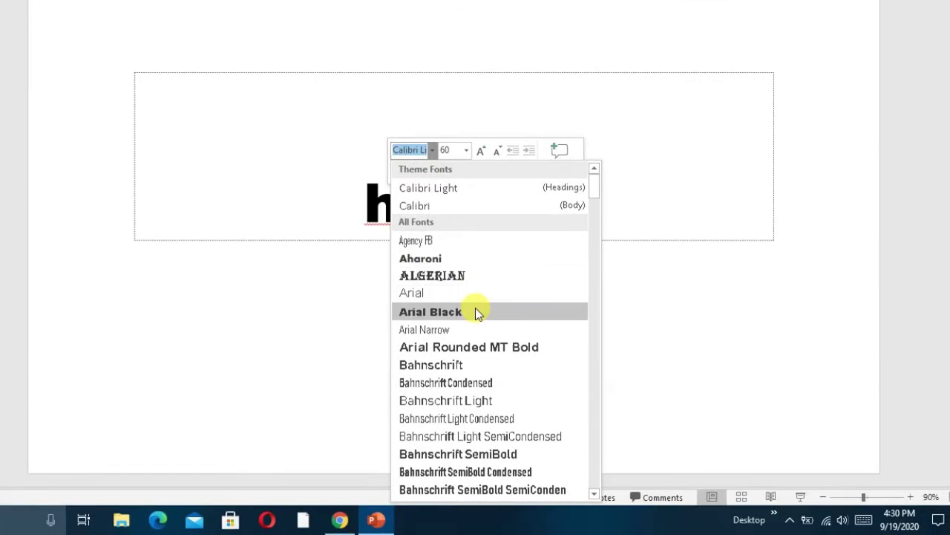
click(475, 311)
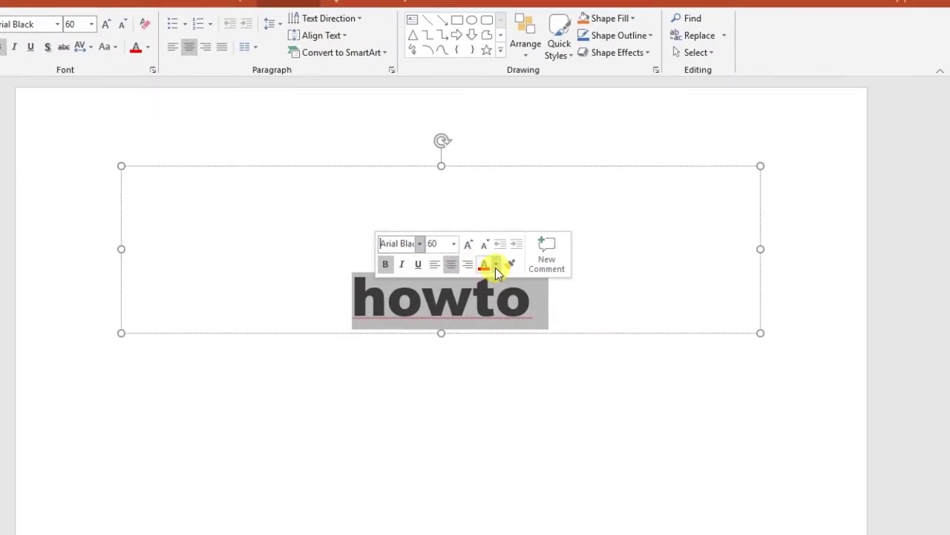
click(496, 262)
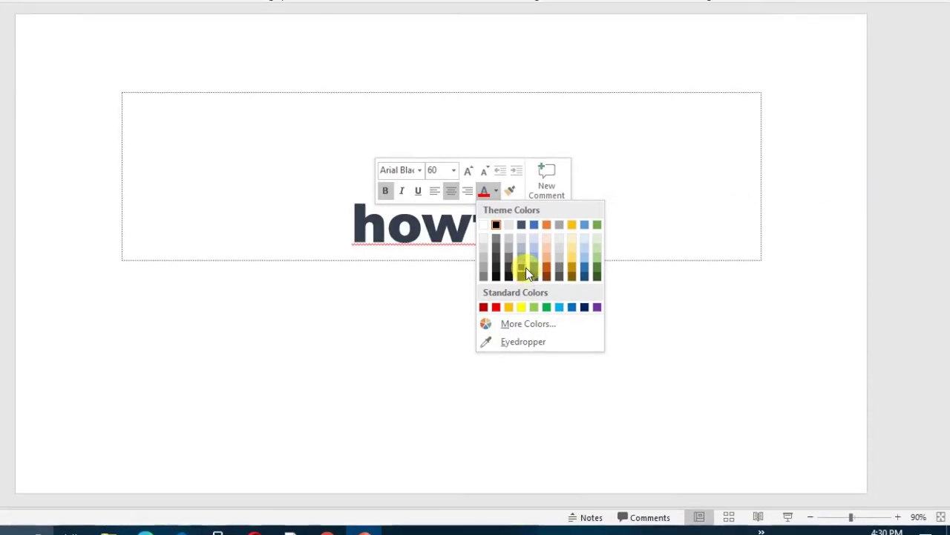
click(526, 267)
click(673, 342)
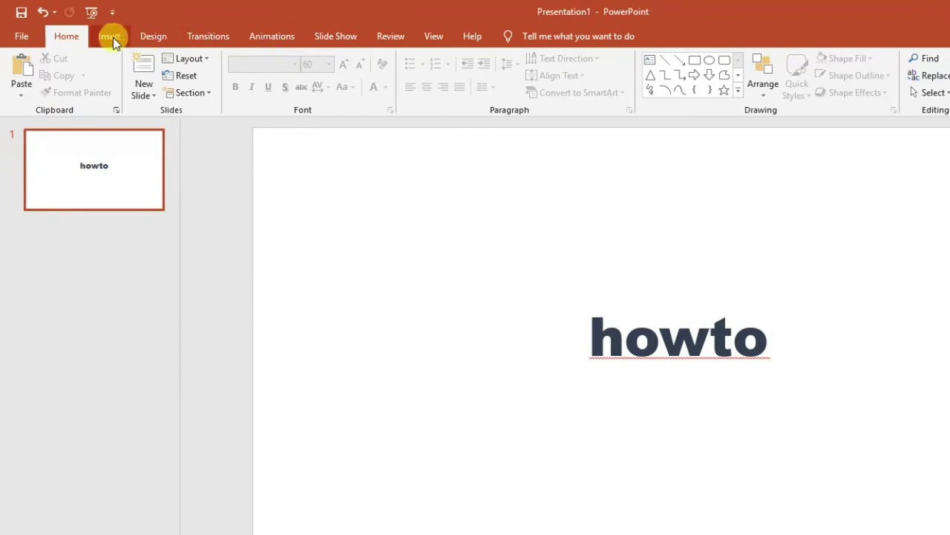
Search Bing for online pictures of "Sky" and insert the first result, the view from above the clouds
click(109, 37)
click(109, 76)
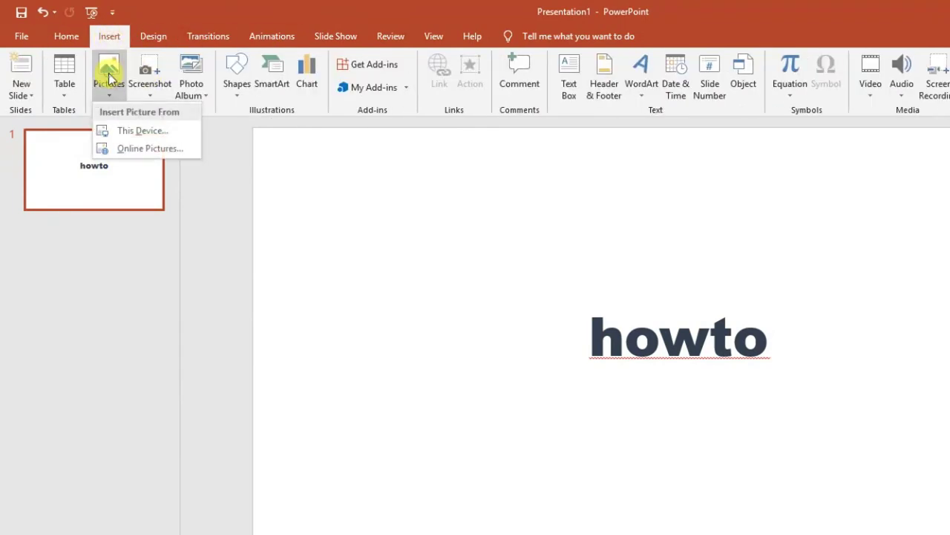
click(151, 148)
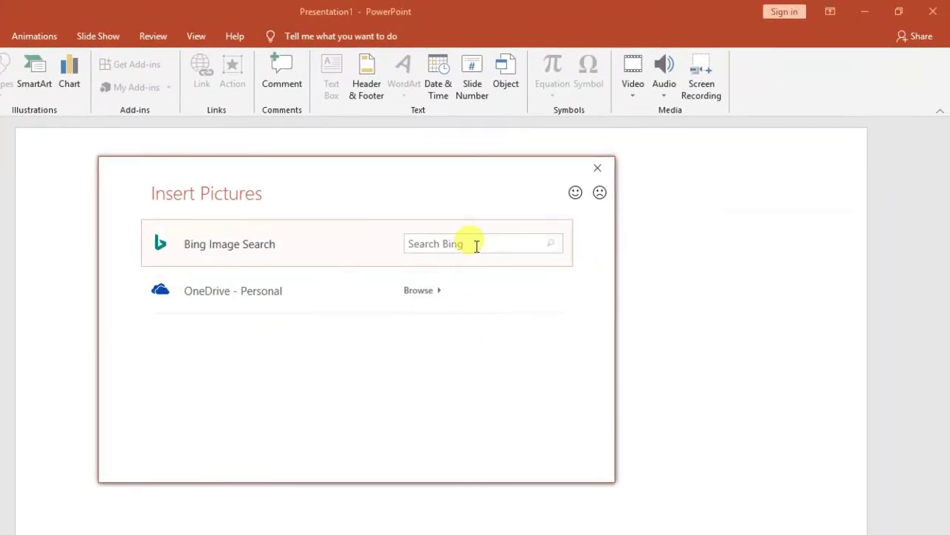
click(482, 243)
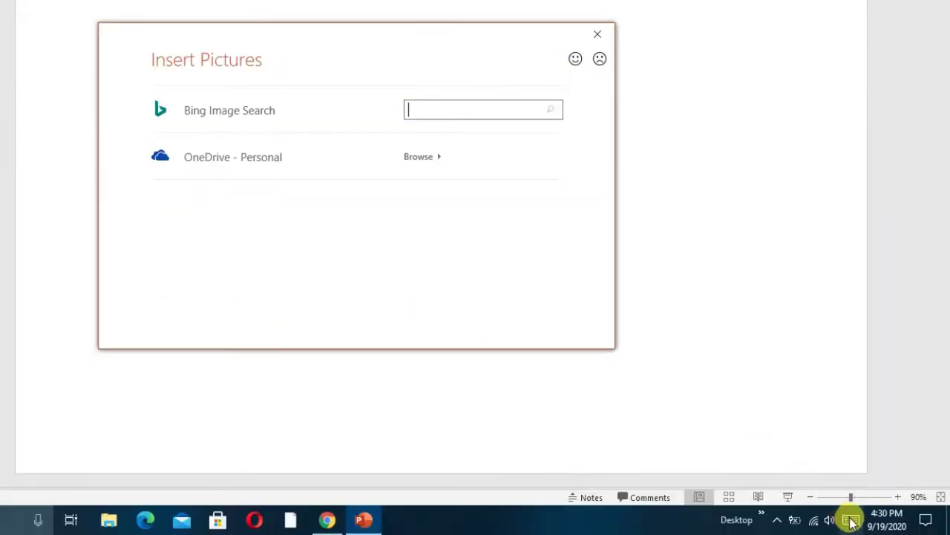
click(851, 522)
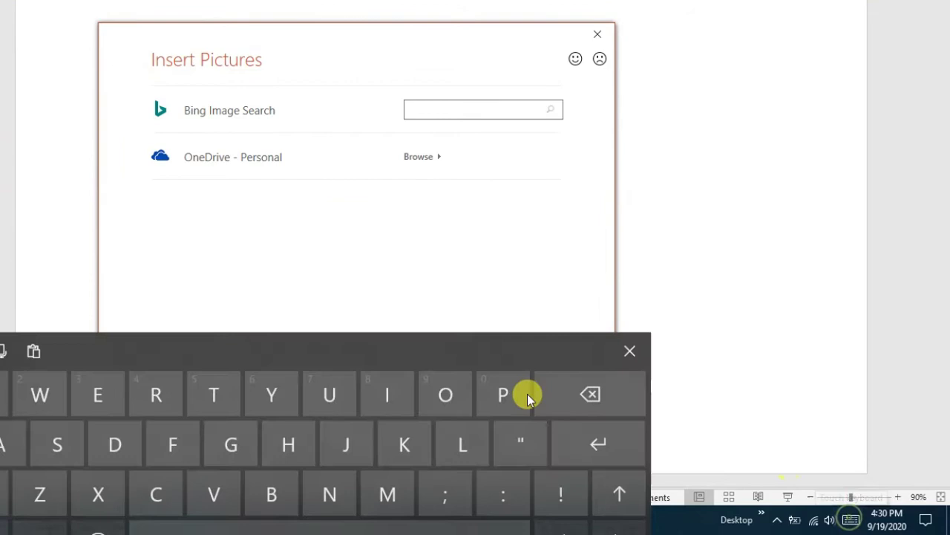
click(294, 412)
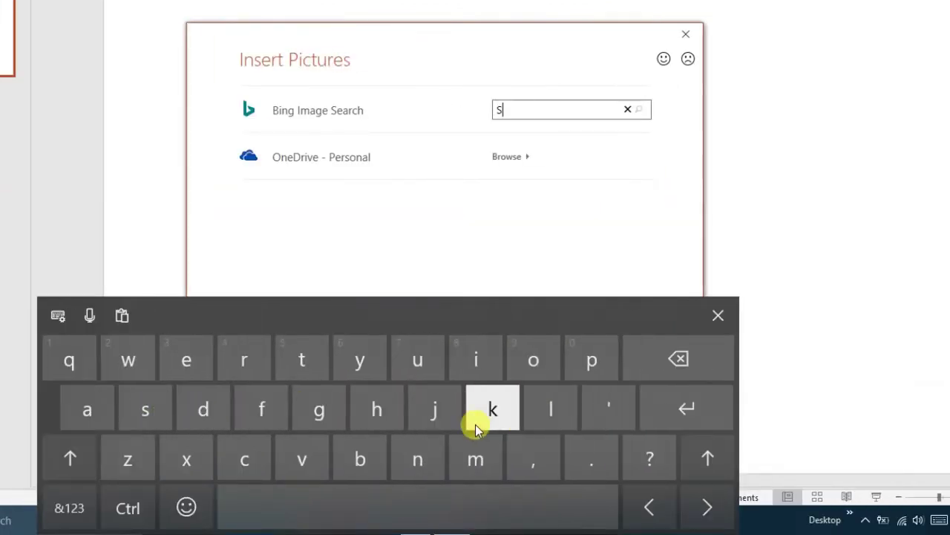
click(643, 411)
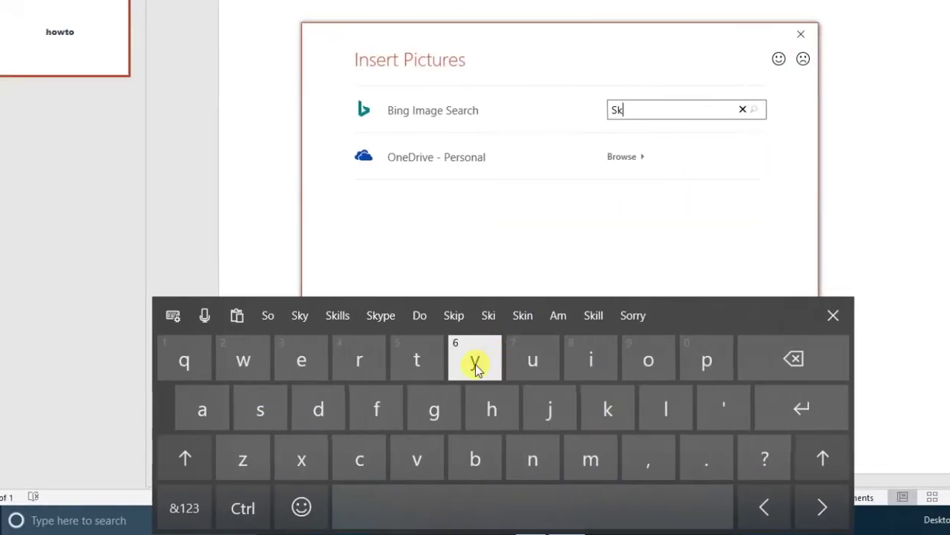
click(477, 354)
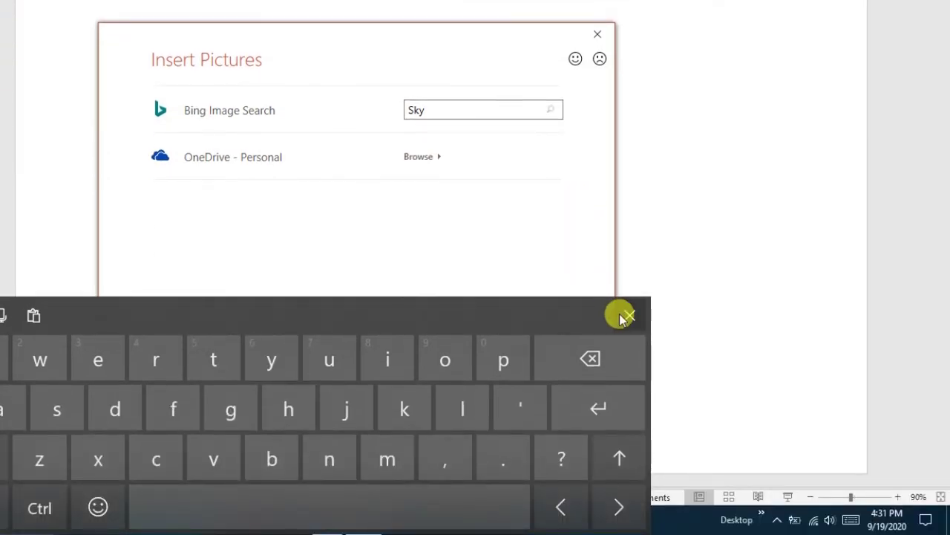
click(626, 317)
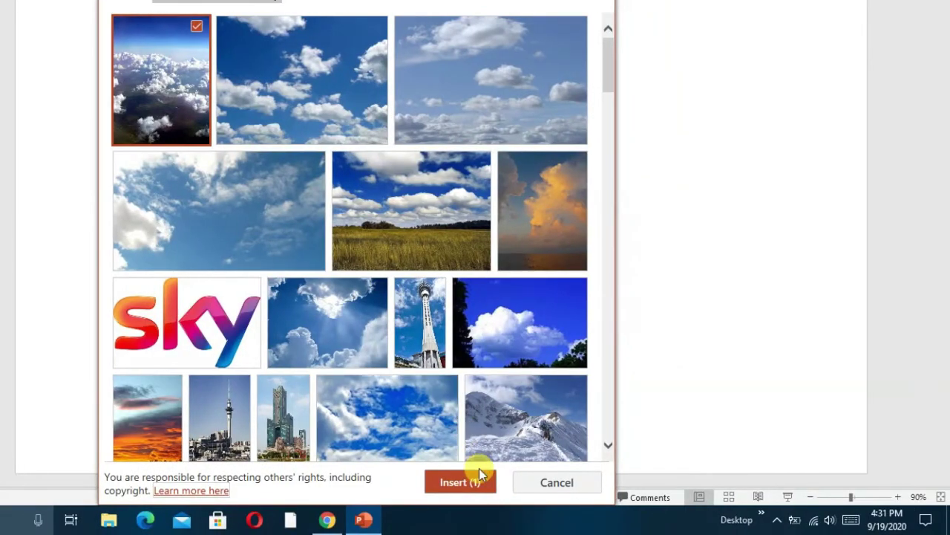
click(479, 482)
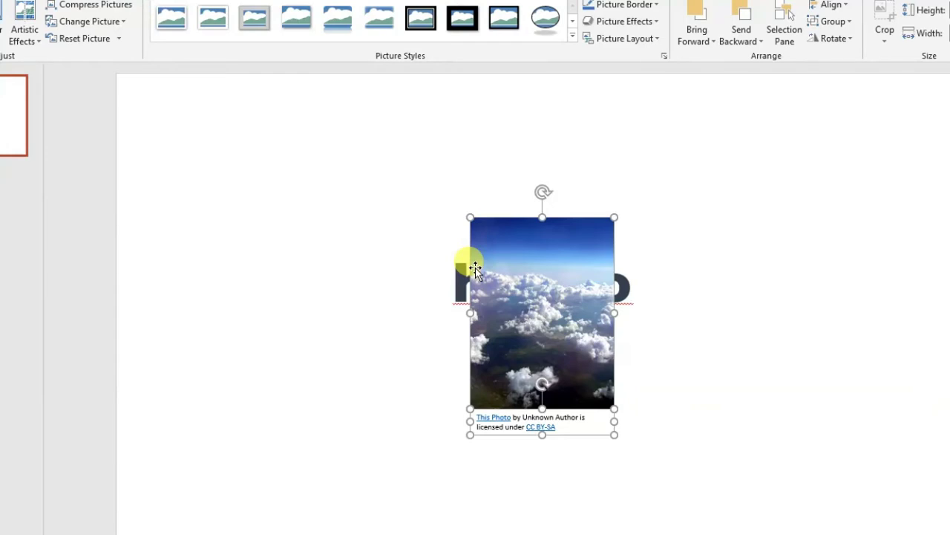
Enlarge the sky picture to cover the title and most of the slide's height, and stretch it wider
drag(470, 217, 330, 128)
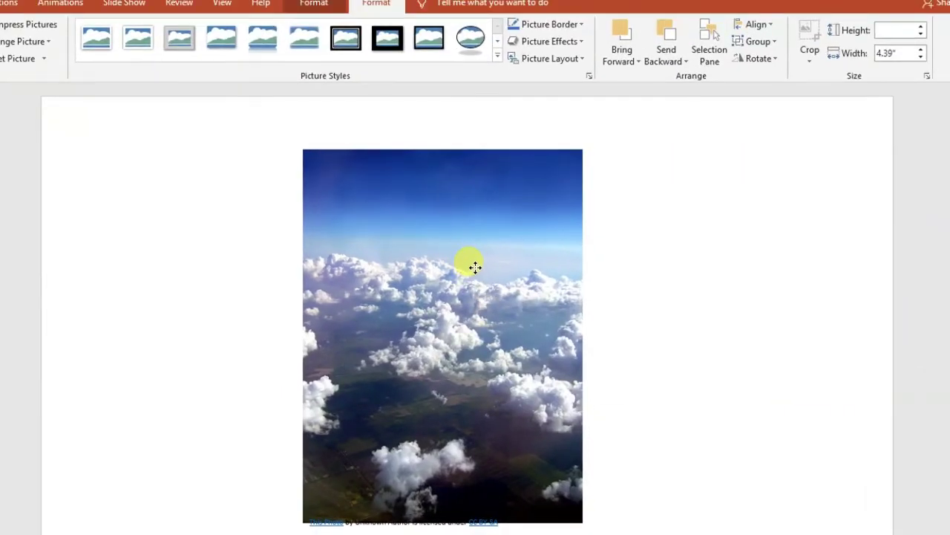
click(476, 267)
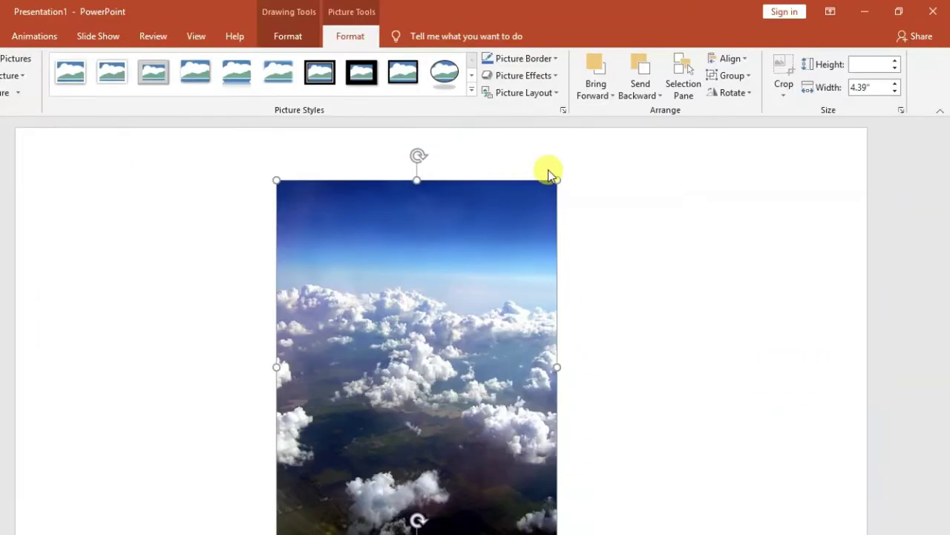
drag(559, 176, 575, 151)
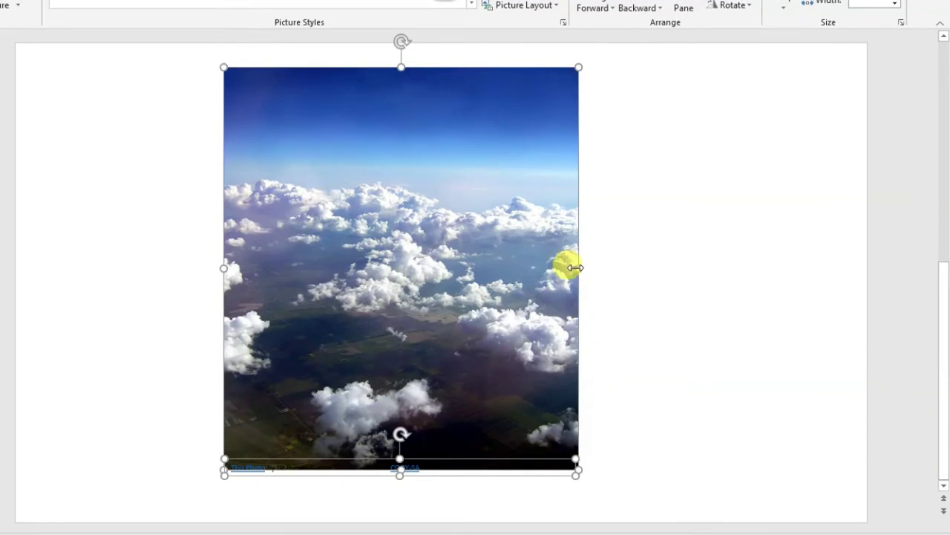
drag(576, 268, 602, 259)
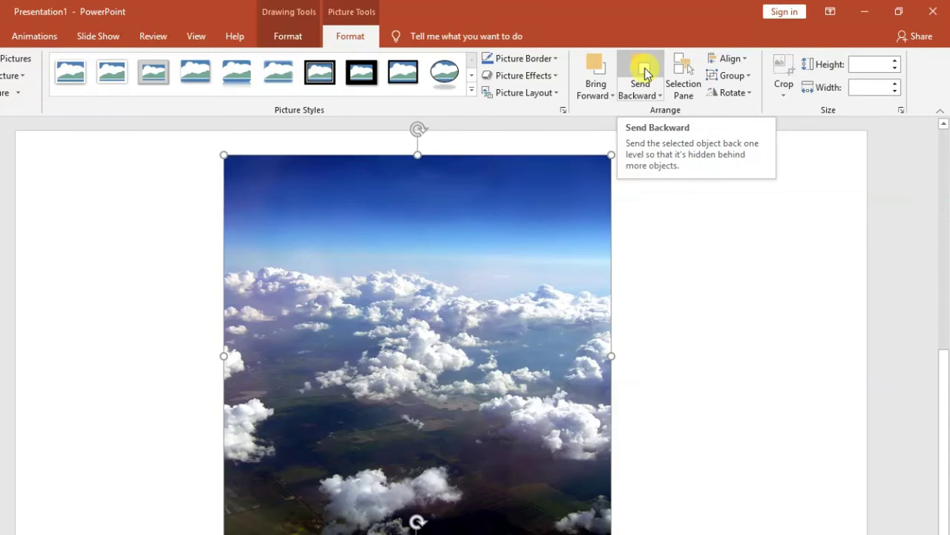
Send the sky picture backward behind the title text and shift it slightly to the right
click(650, 77)
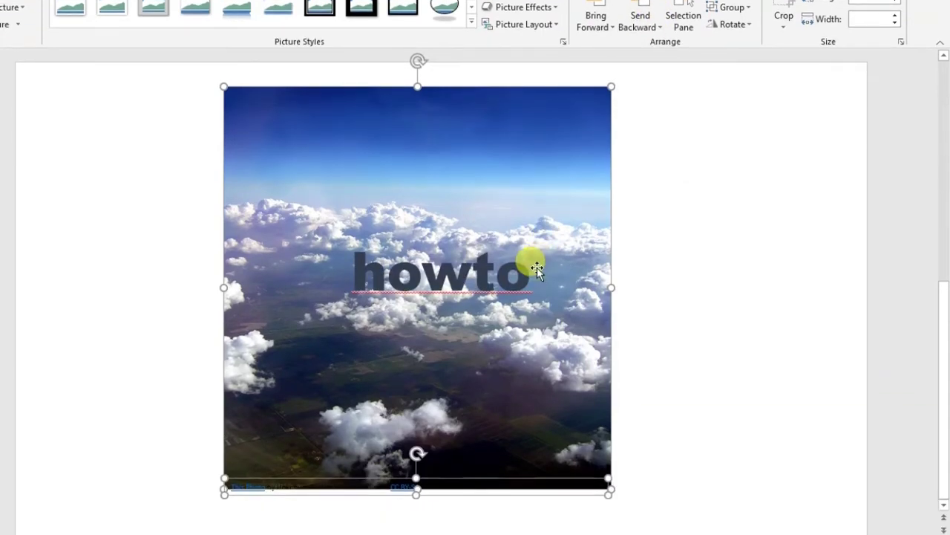
key(Escape)
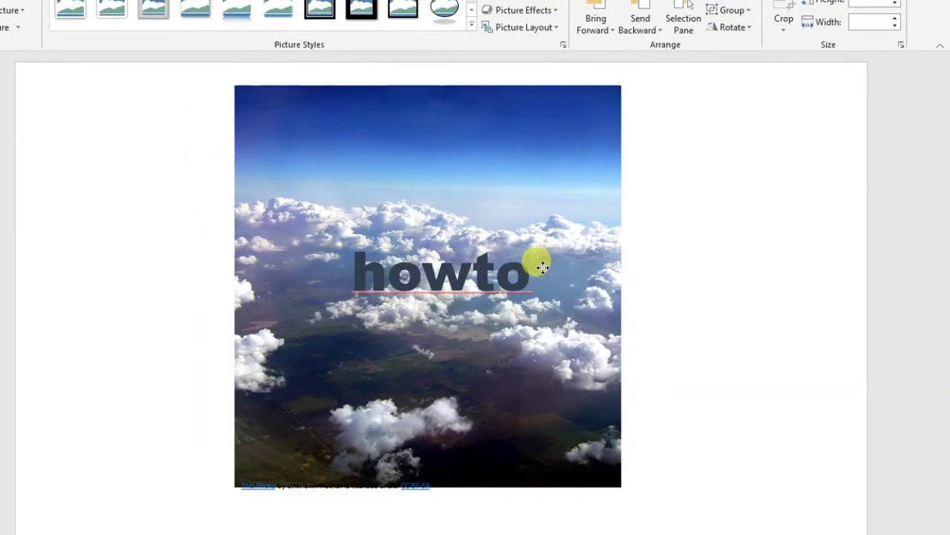
click(539, 267)
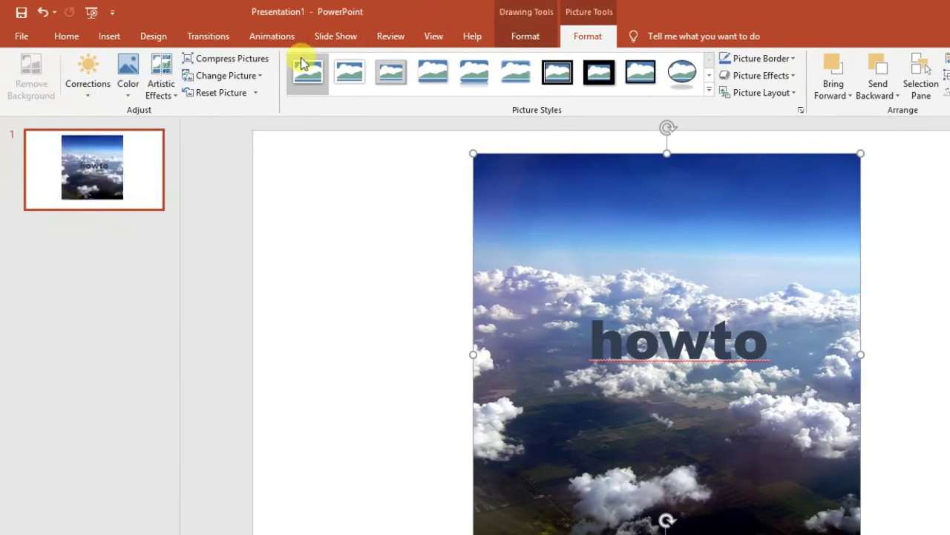
Draw a rounded rectangle over the picture that just covers the word "howto"
click(63, 37)
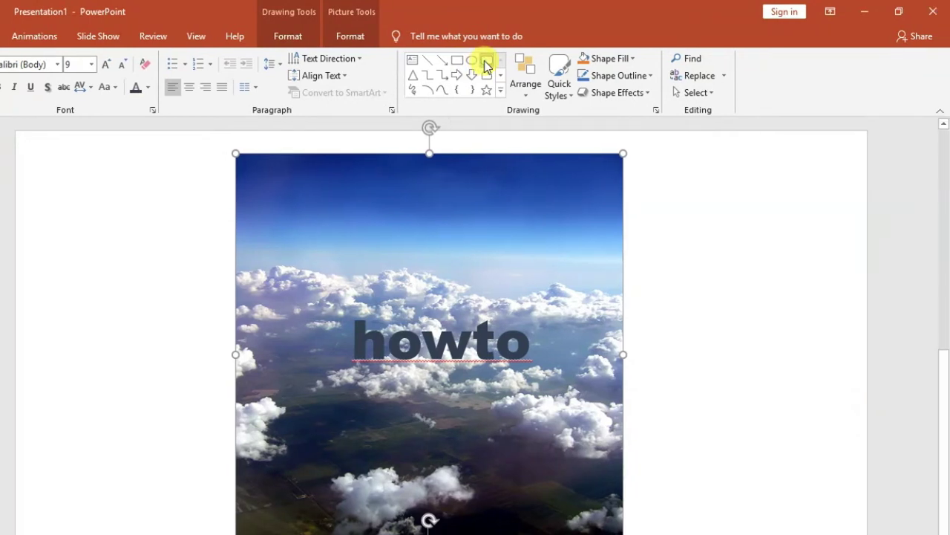
click(486, 65)
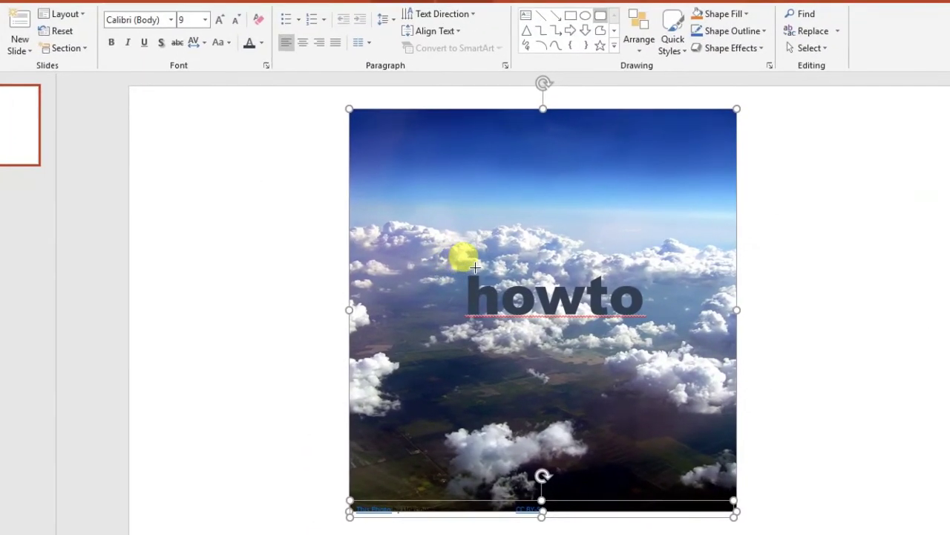
drag(467, 272, 633, 312)
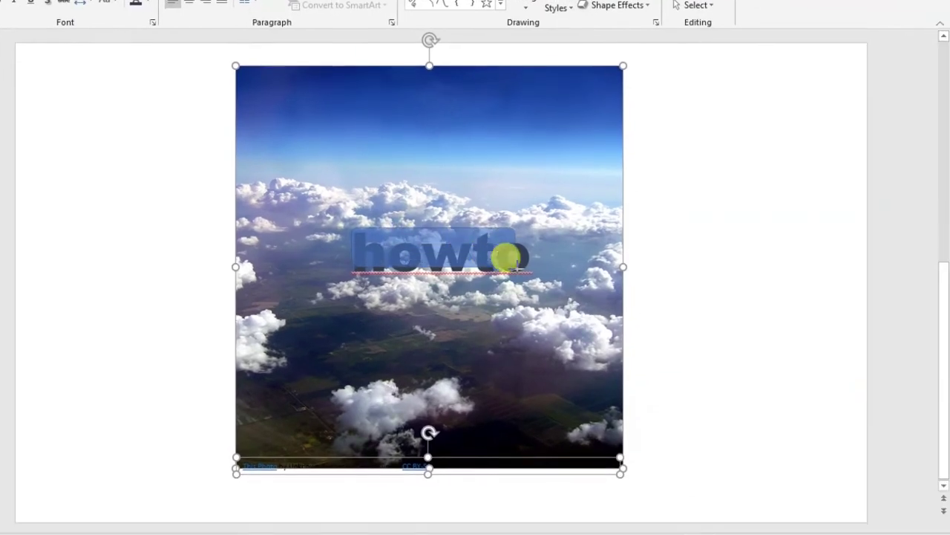
mouse_move(516, 267)
mouse_down()
mouse_move(532, 277)
mouse_move(532, 268)
mouse_up()
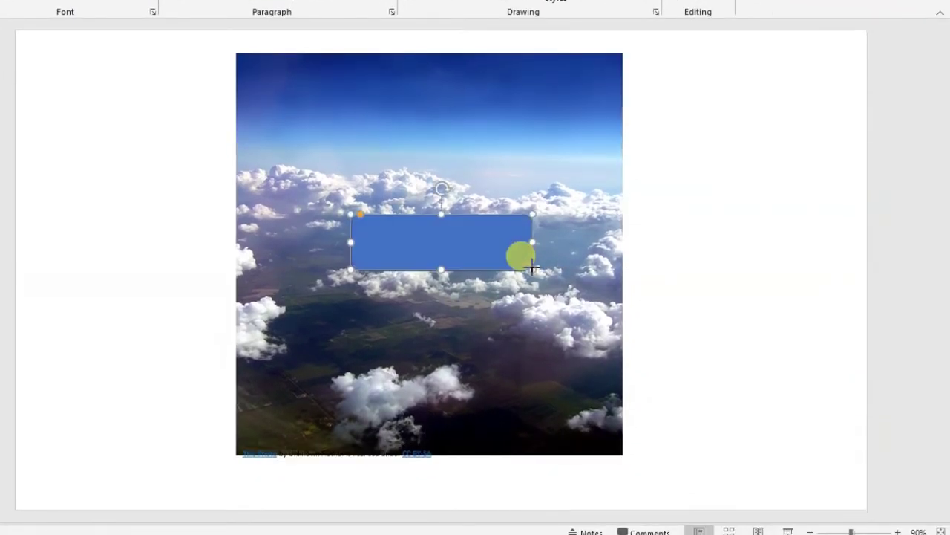
Give the rounded rectangle a white outline with a weight of 3 pt
right_click(488, 248)
click(578, 267)
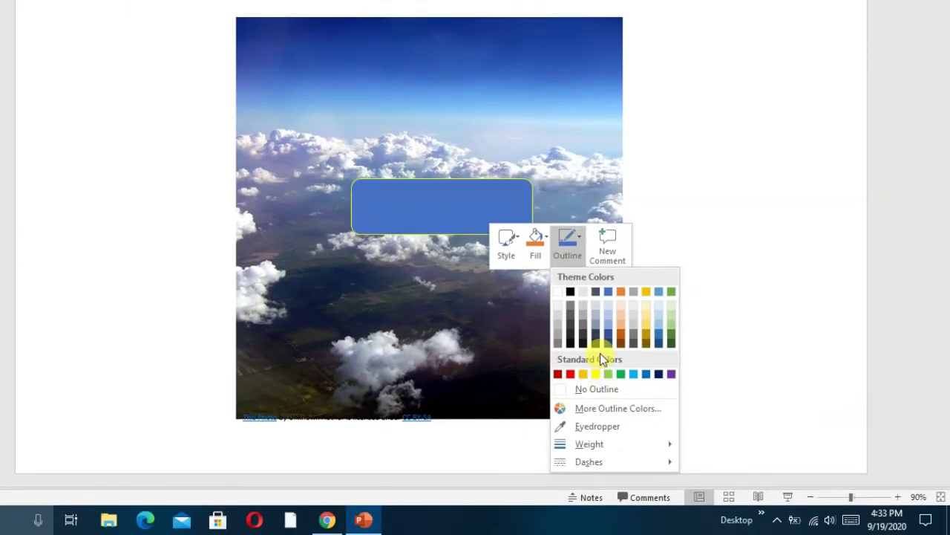
click(558, 291)
click(574, 242)
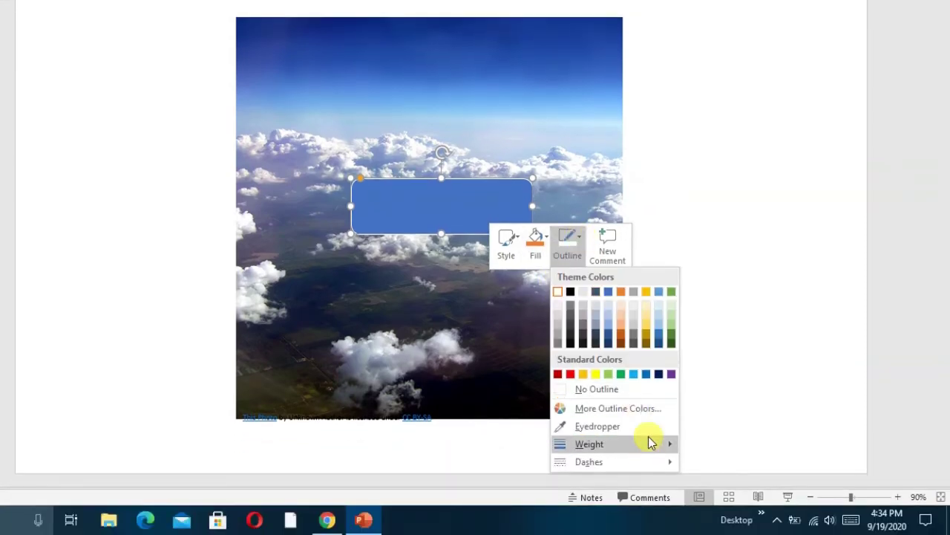
mouse_move(651, 443)
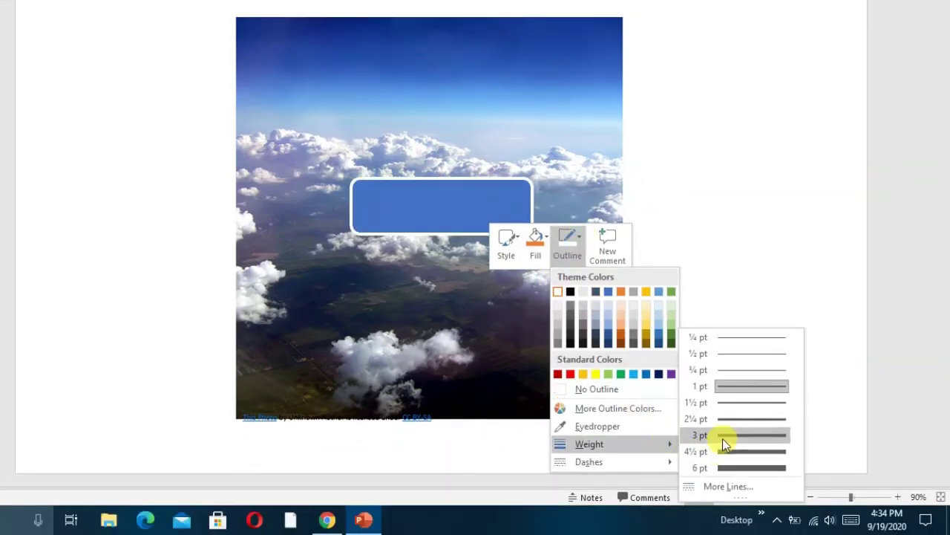
click(722, 437)
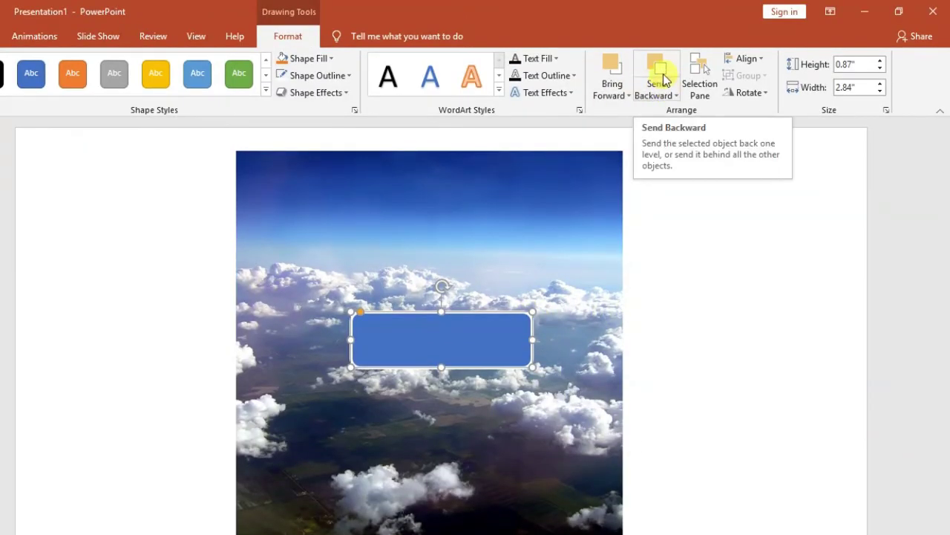
Send the rounded rectangle backward behind the "howto" title and move the title up so it sits above the rectangle
click(669, 91)
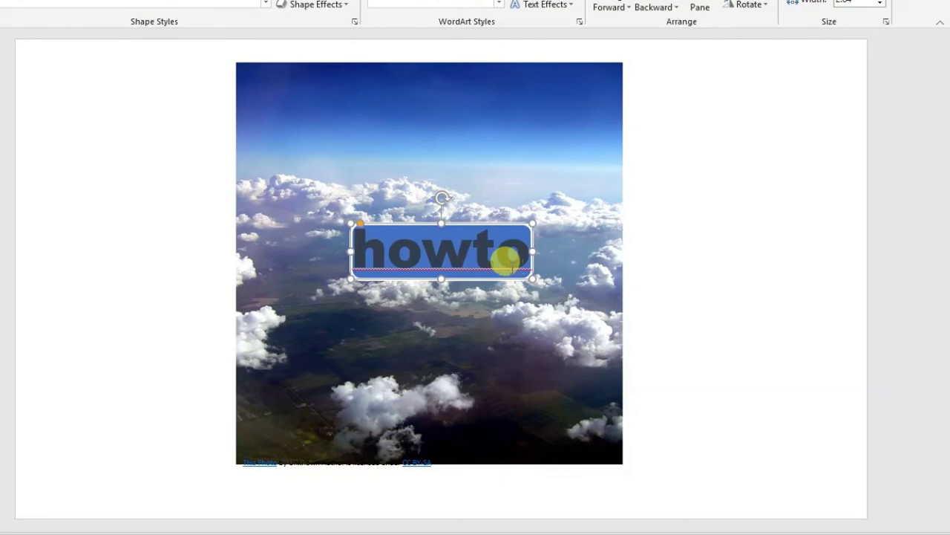
drag(504, 326, 519, 293)
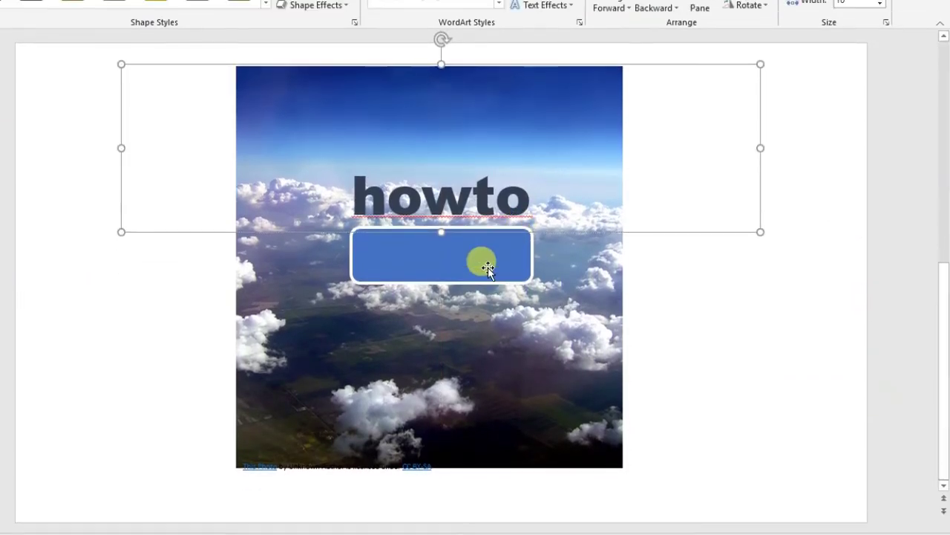
Set the rounded rectangle to No Fill and move the "howto" title back down inside it
right_click(499, 266)
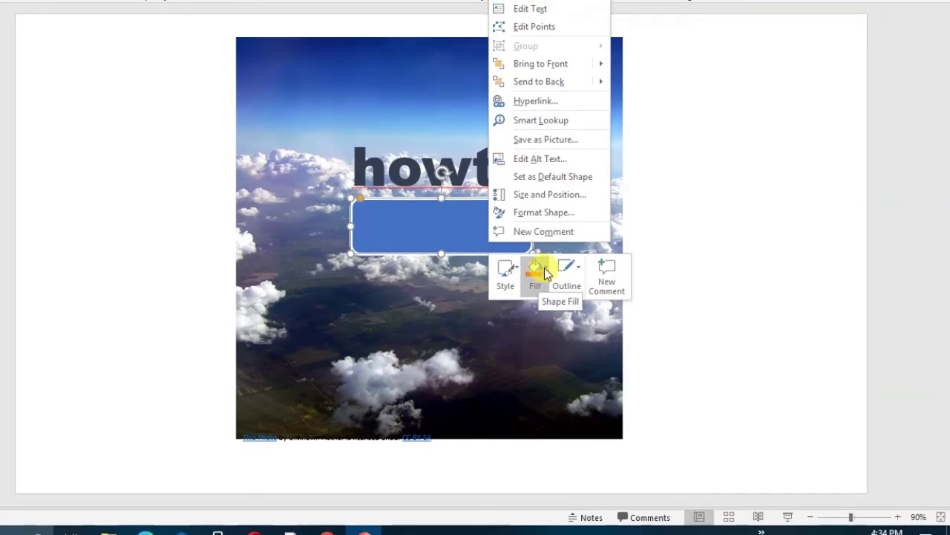
click(544, 268)
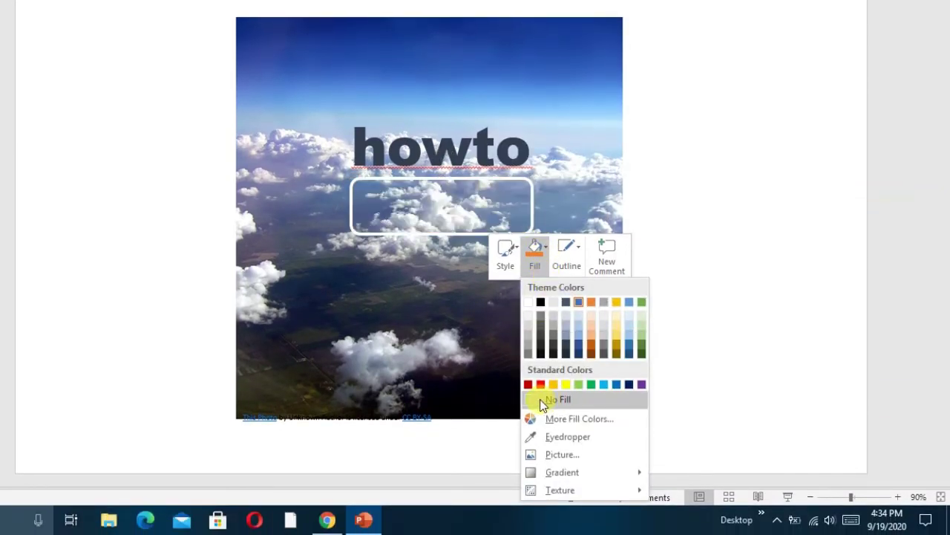
click(535, 401)
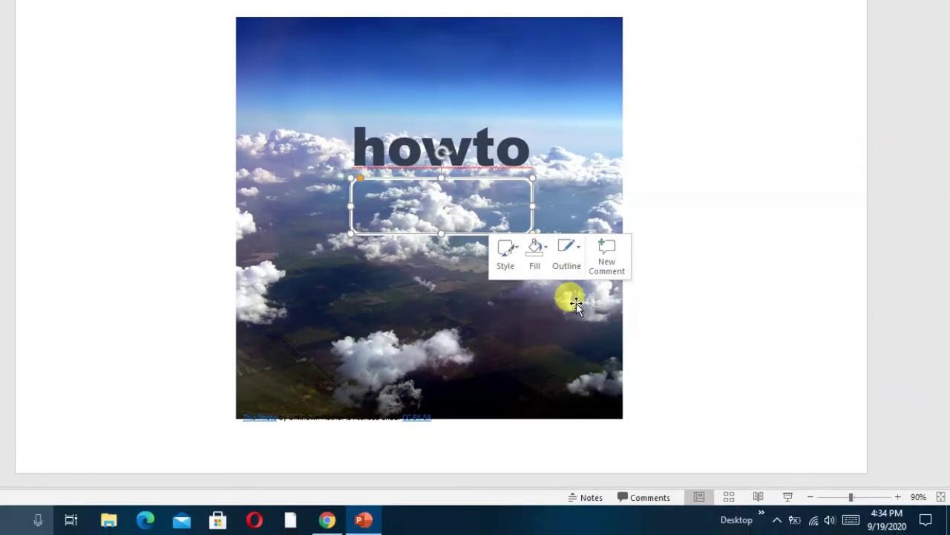
click(577, 306)
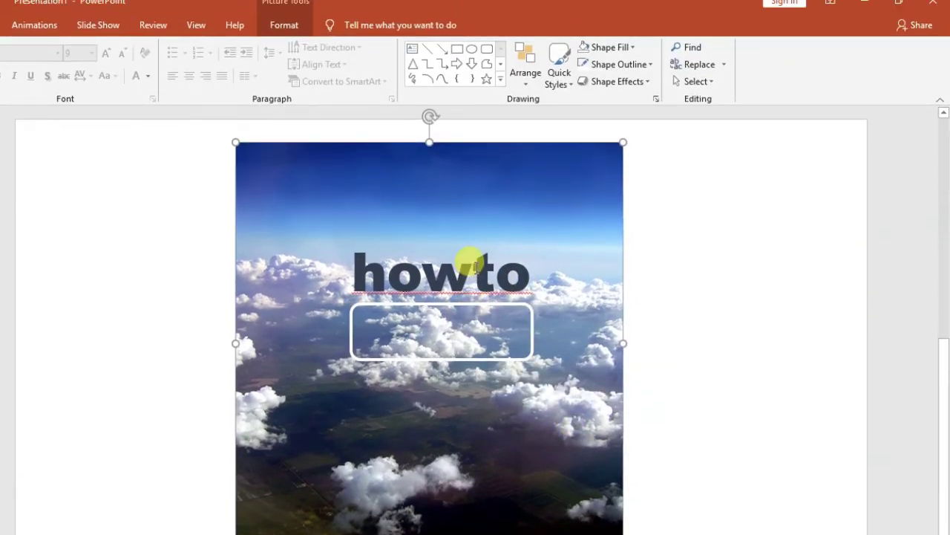
click(473, 267)
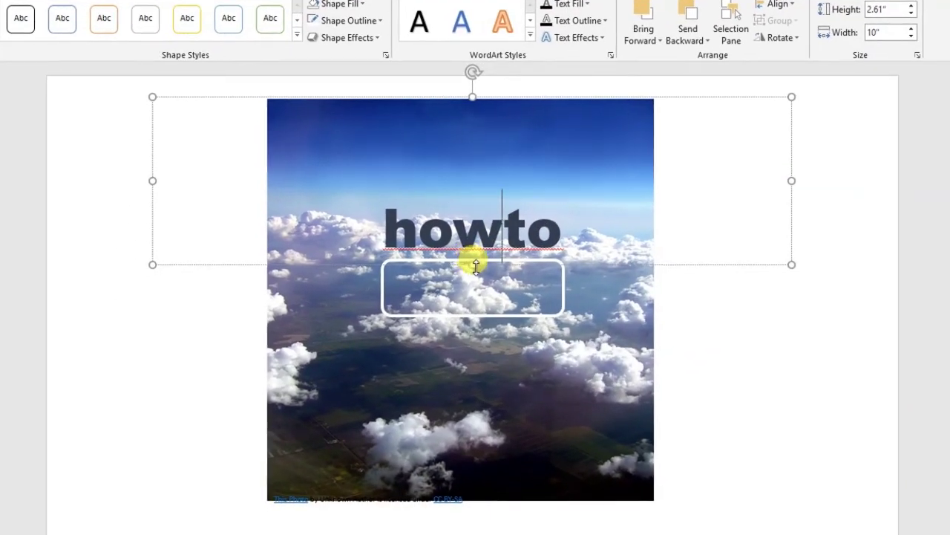
mouse_move(476, 267)
mouse_down()
mouse_move(483, 315)
mouse_move(476, 268)
mouse_up()
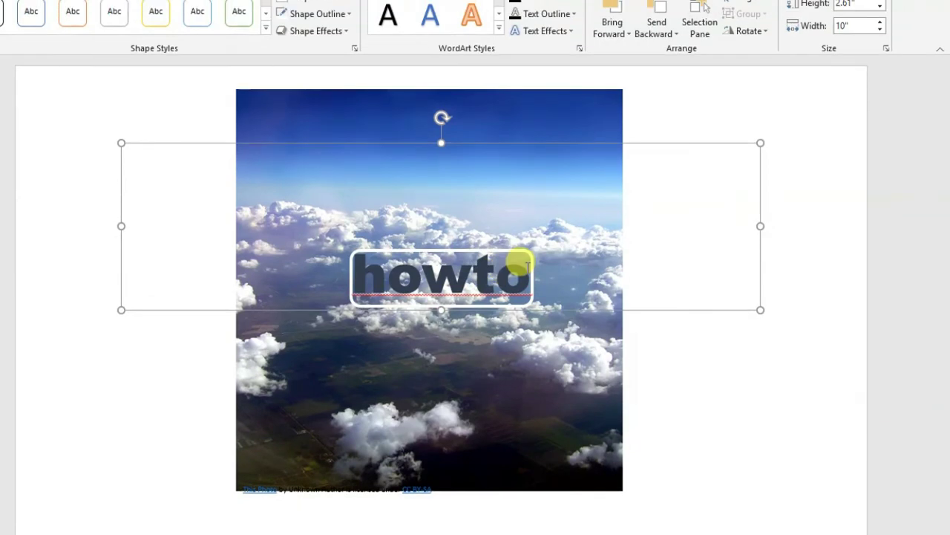
Select the whole word "howto" and choose a picture as its text fill
click(517, 268)
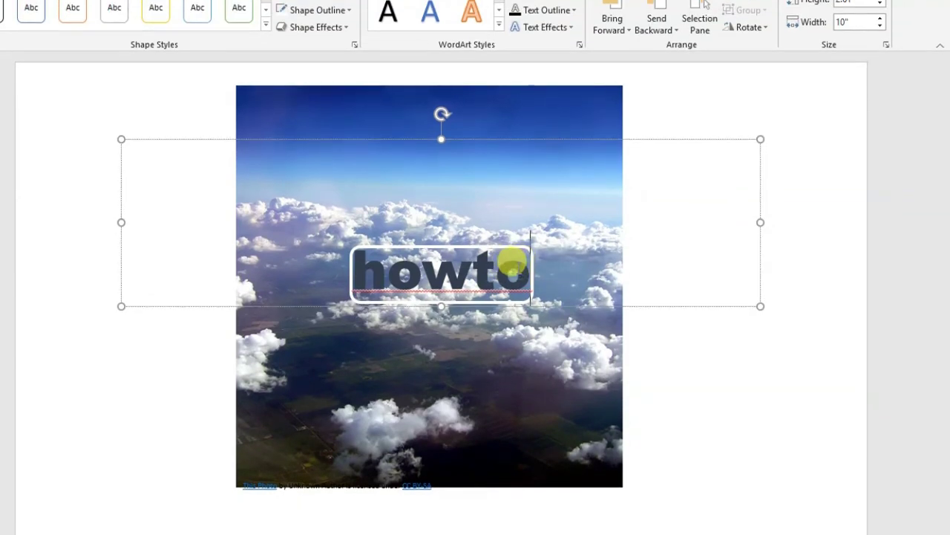
drag(519, 261, 385, 271)
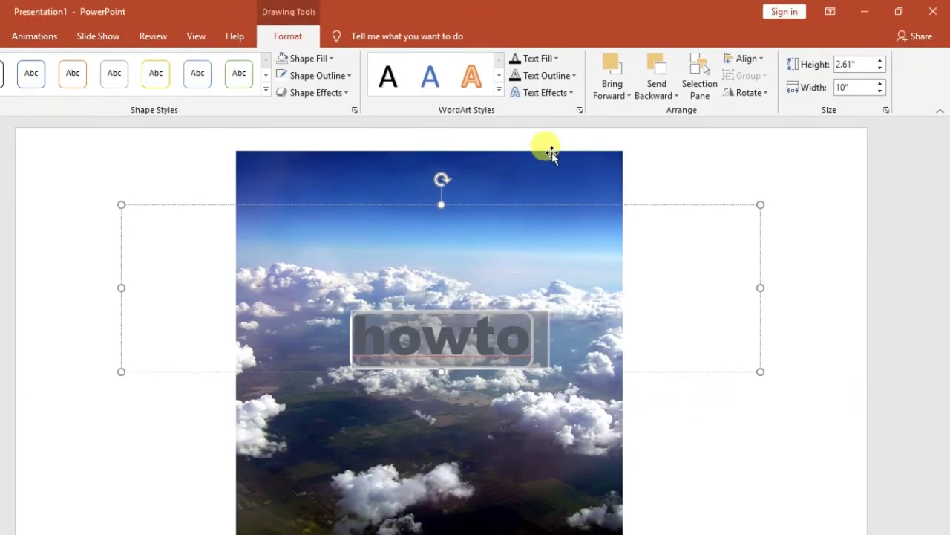
click(554, 59)
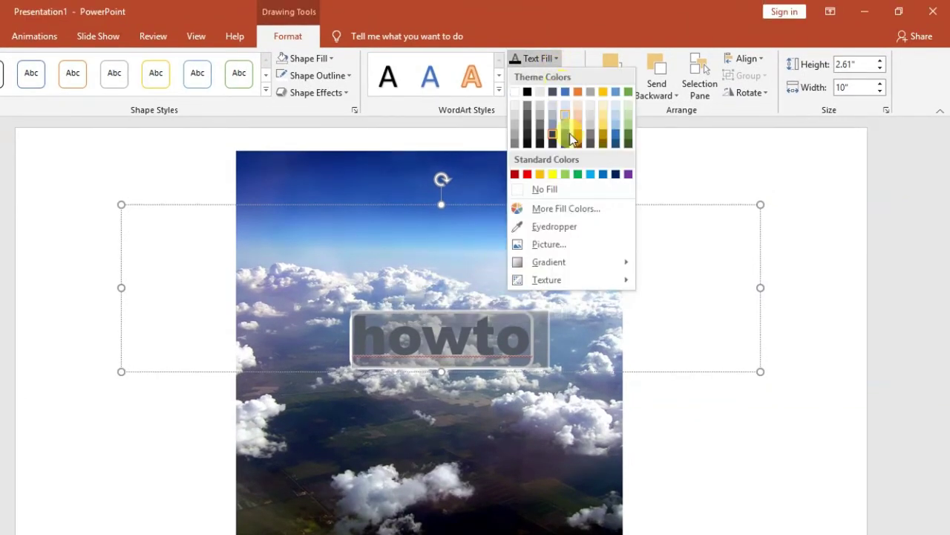
mouse_move(572, 260)
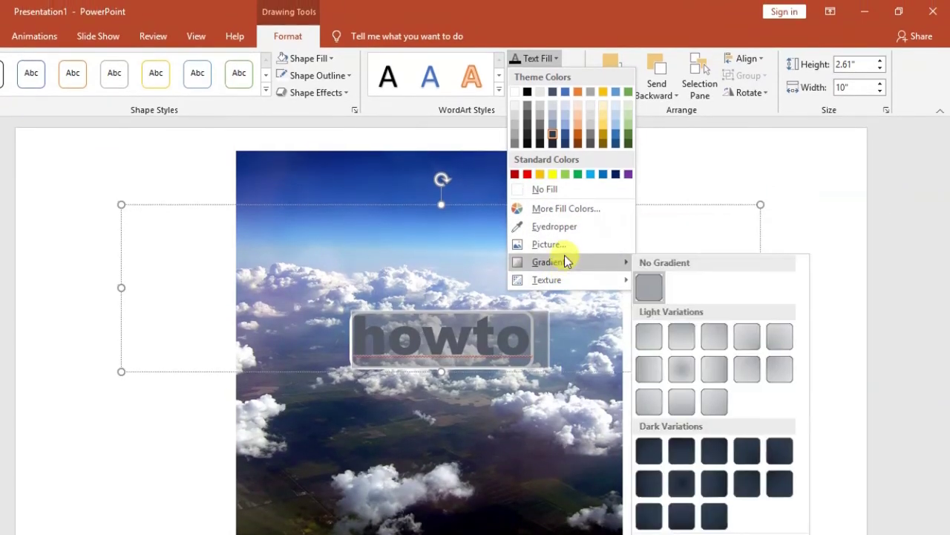
click(549, 244)
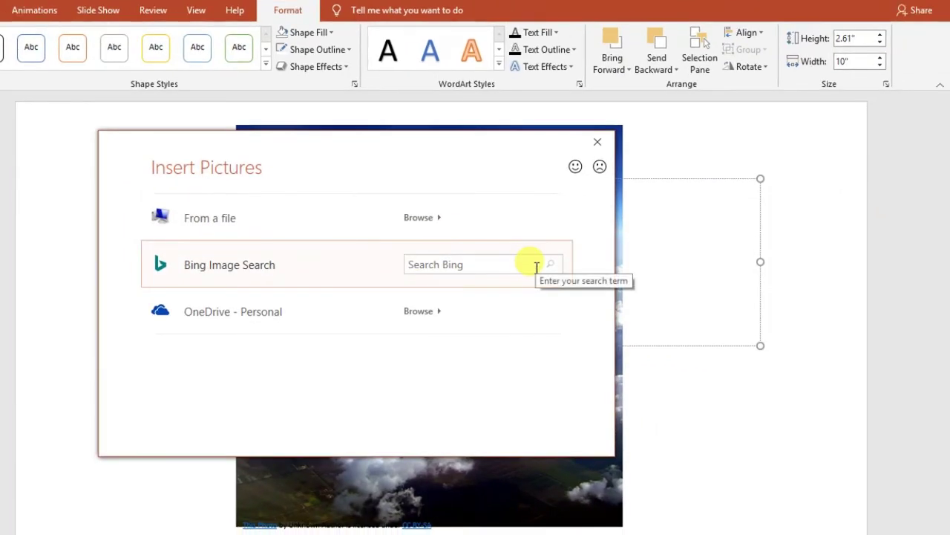
Search Bing for "Sky" and insert the first result, the view from above the clouds, as the text fill
click(536, 267)
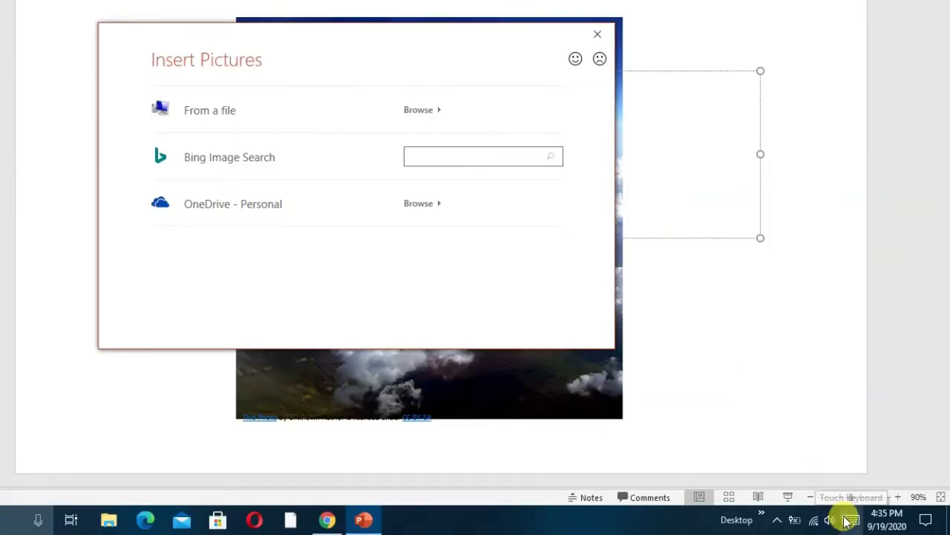
click(847, 522)
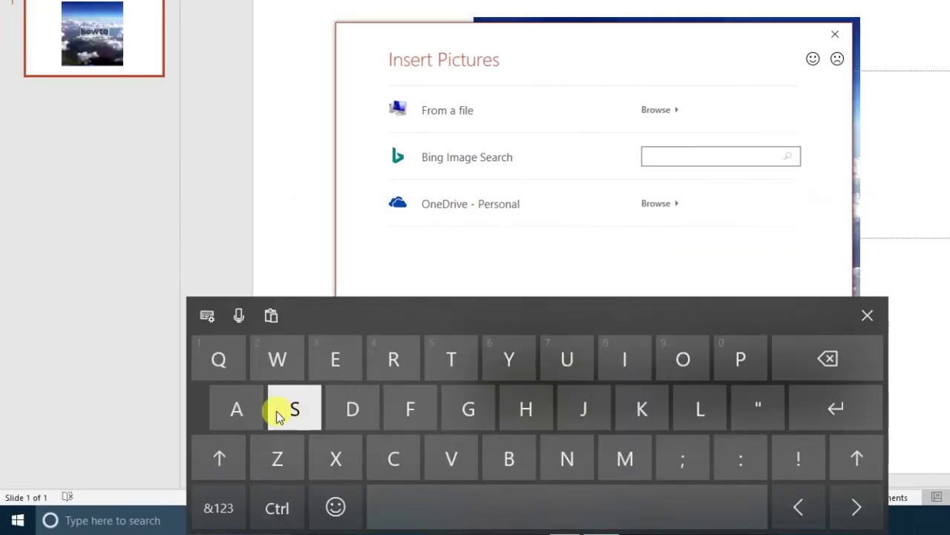
click(279, 416)
click(624, 412)
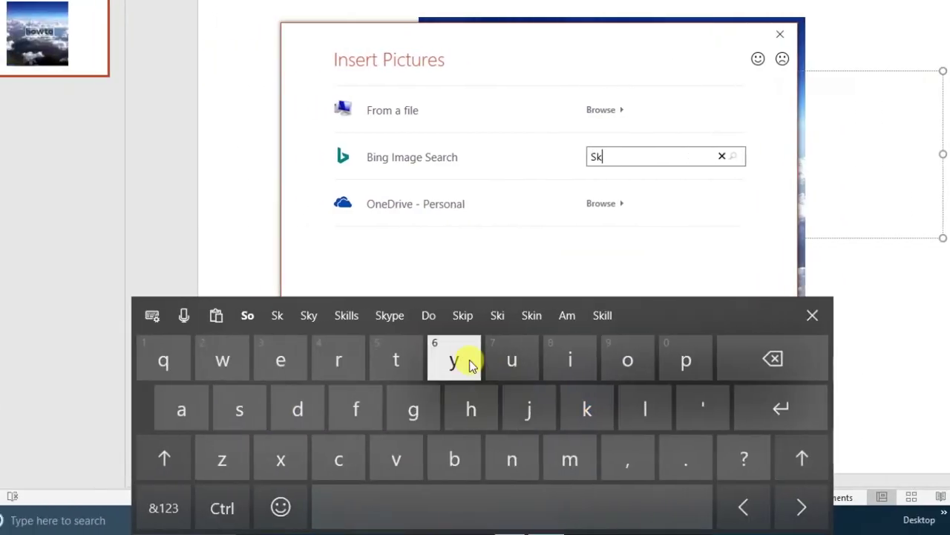
click(469, 364)
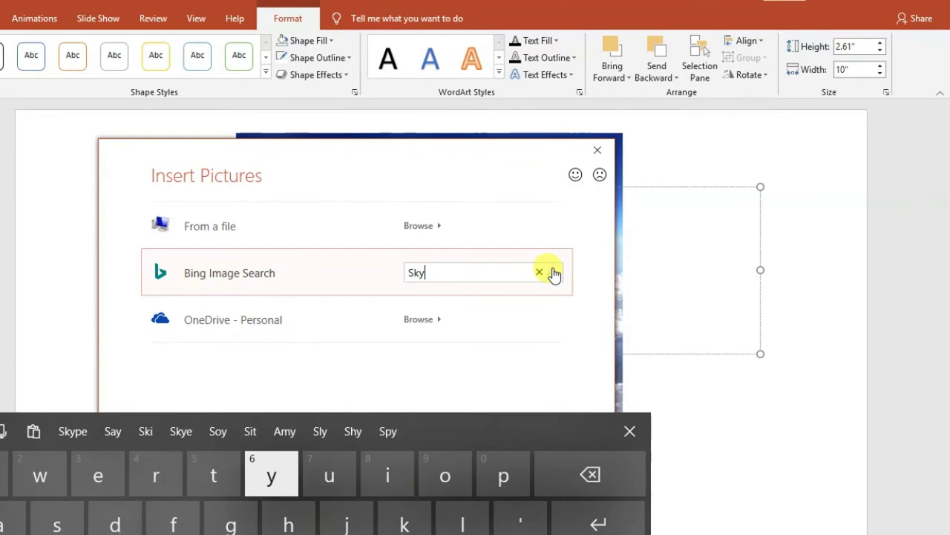
click(553, 273)
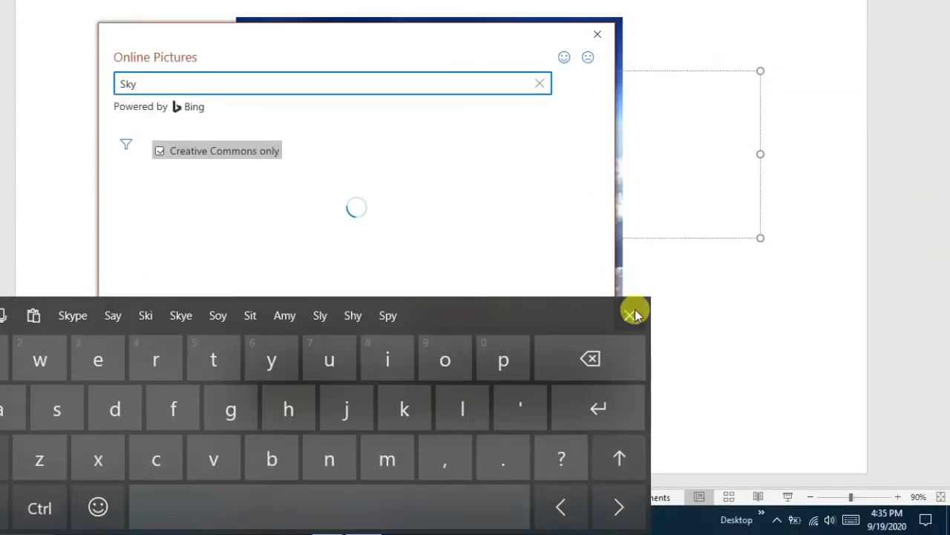
click(631, 315)
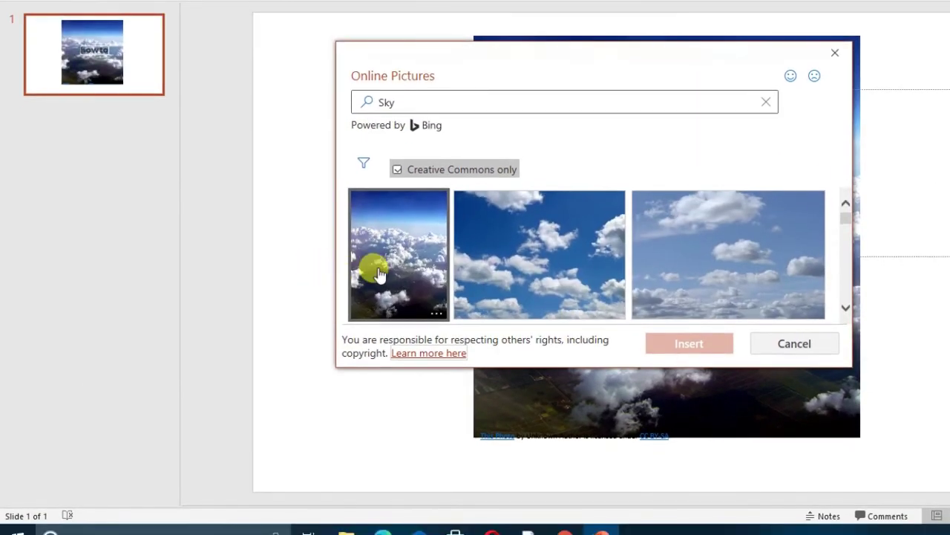
click(141, 254)
click(704, 345)
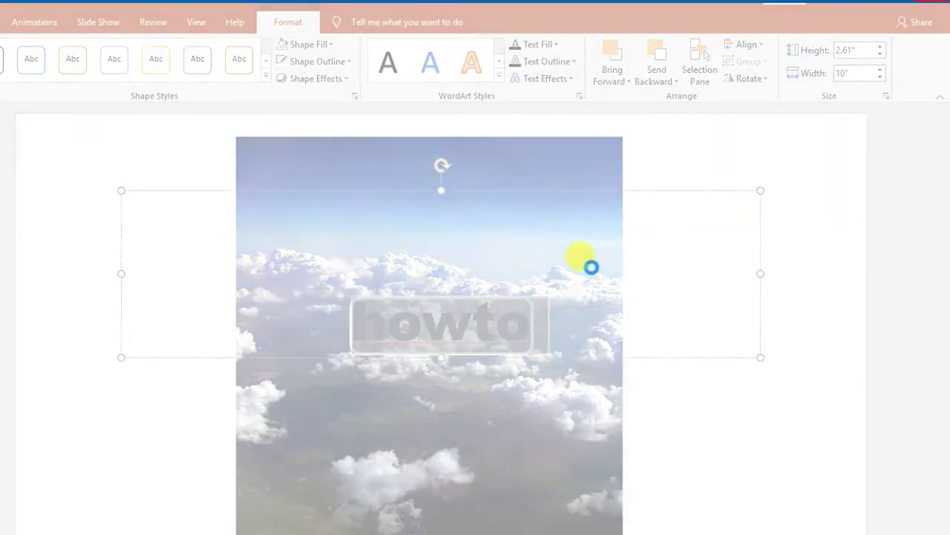
click(592, 147)
Select the word "howto" and give its letters a standard dark blue text outline
click(523, 328)
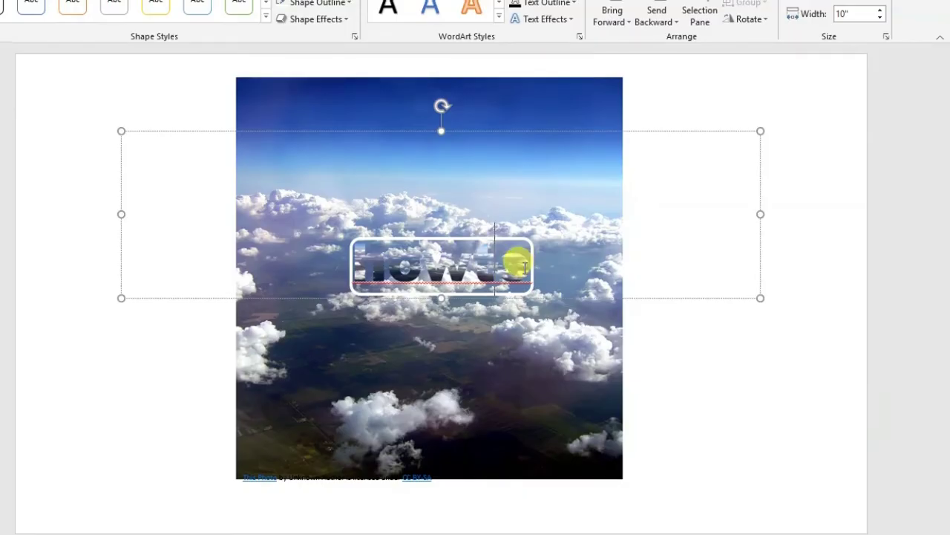
double_click(438, 261)
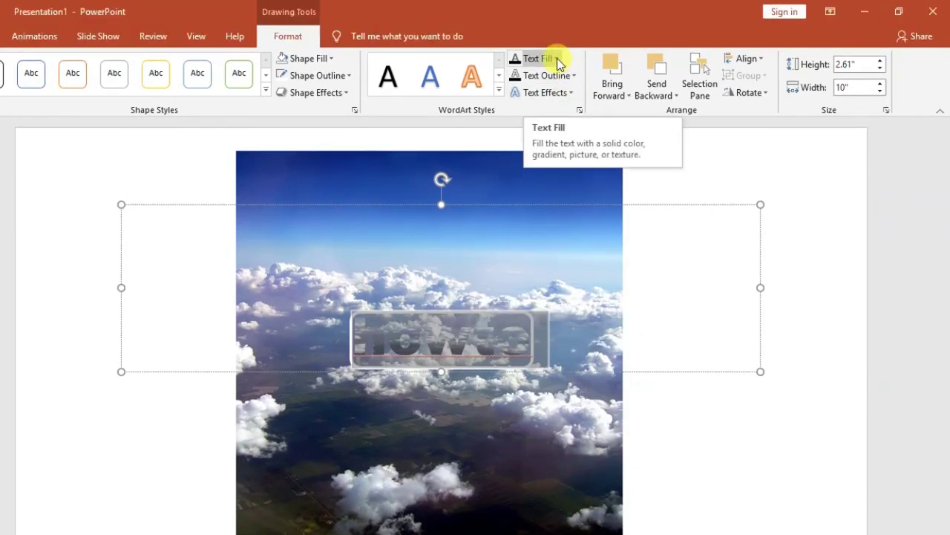
click(575, 75)
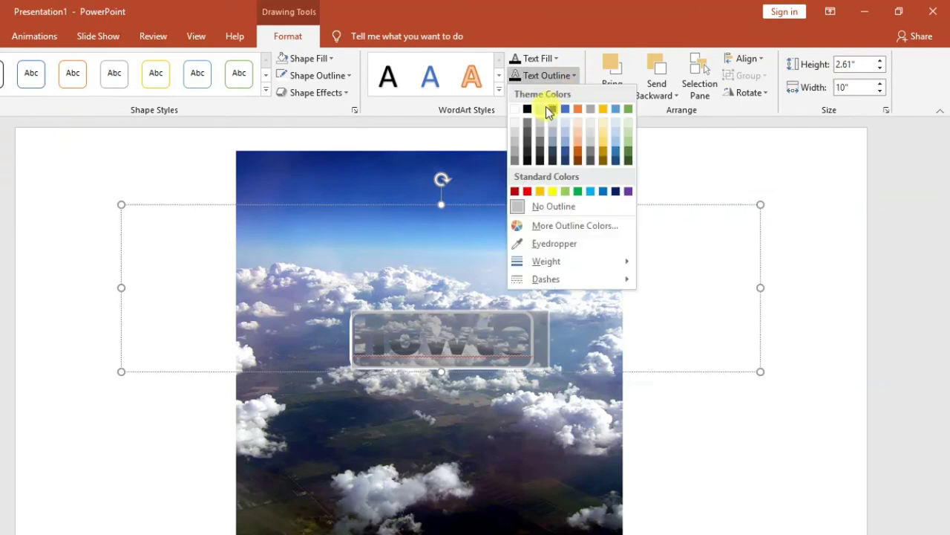
click(616, 192)
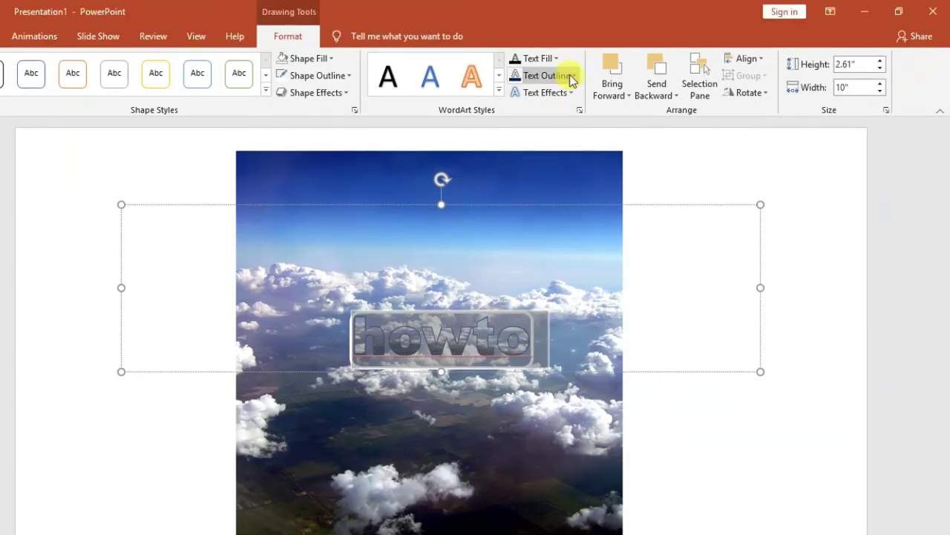
Set the weight of the "howto" text outline to 2¼ pt and deselect the title
click(571, 77)
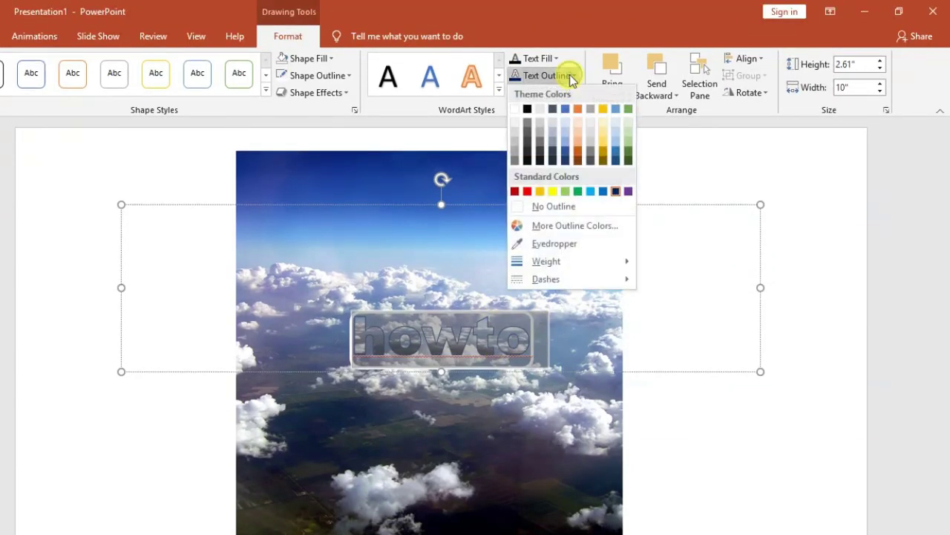
mouse_move(627, 266)
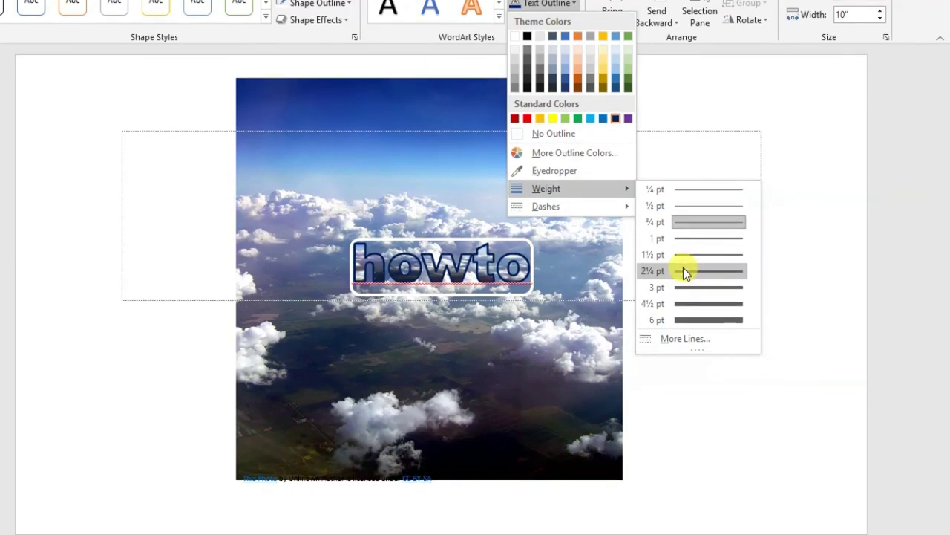
click(684, 262)
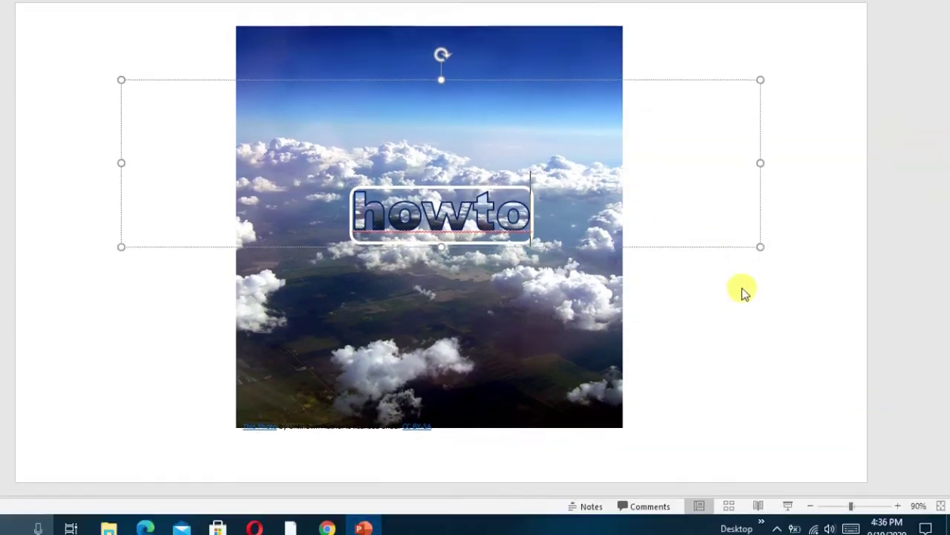
click(746, 400)
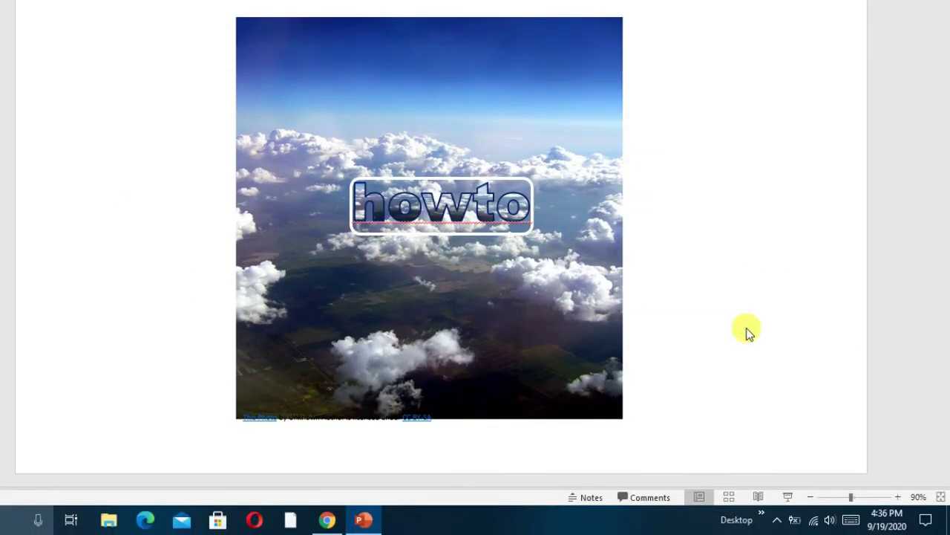